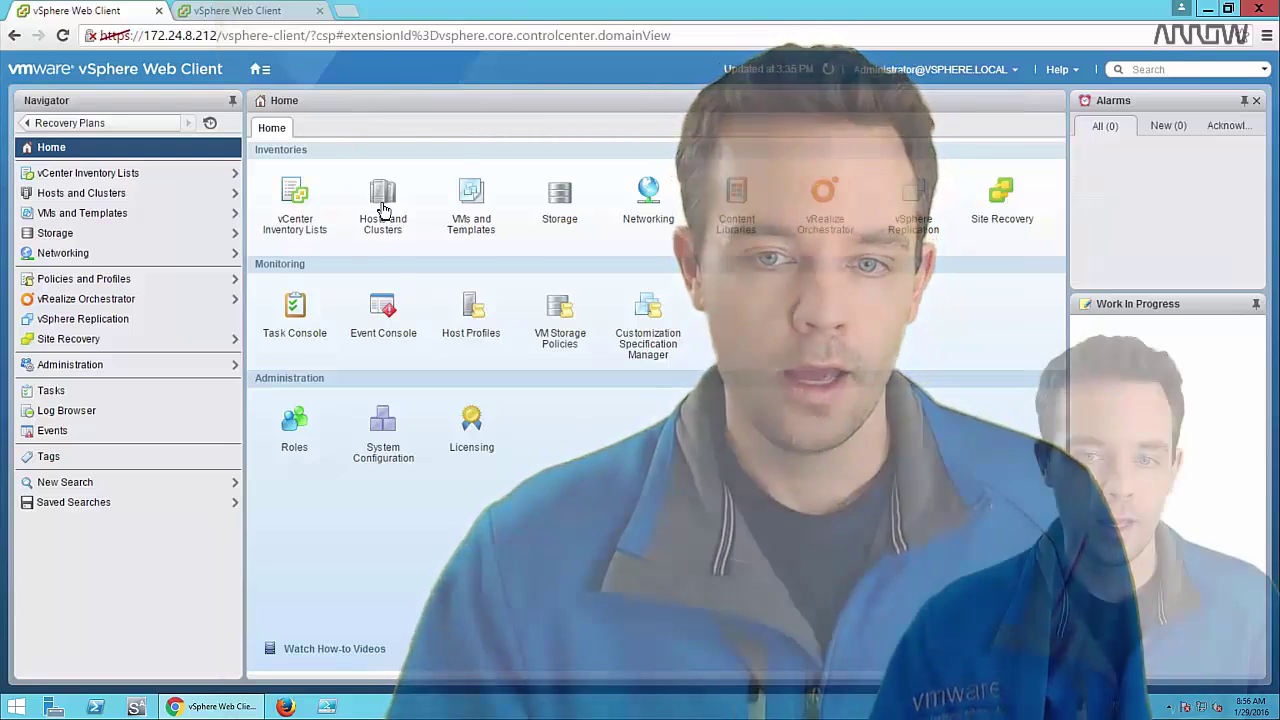
- Show den-SRM01's summary in Hosts and Clusters and bring up the Home menu
click(381, 211)
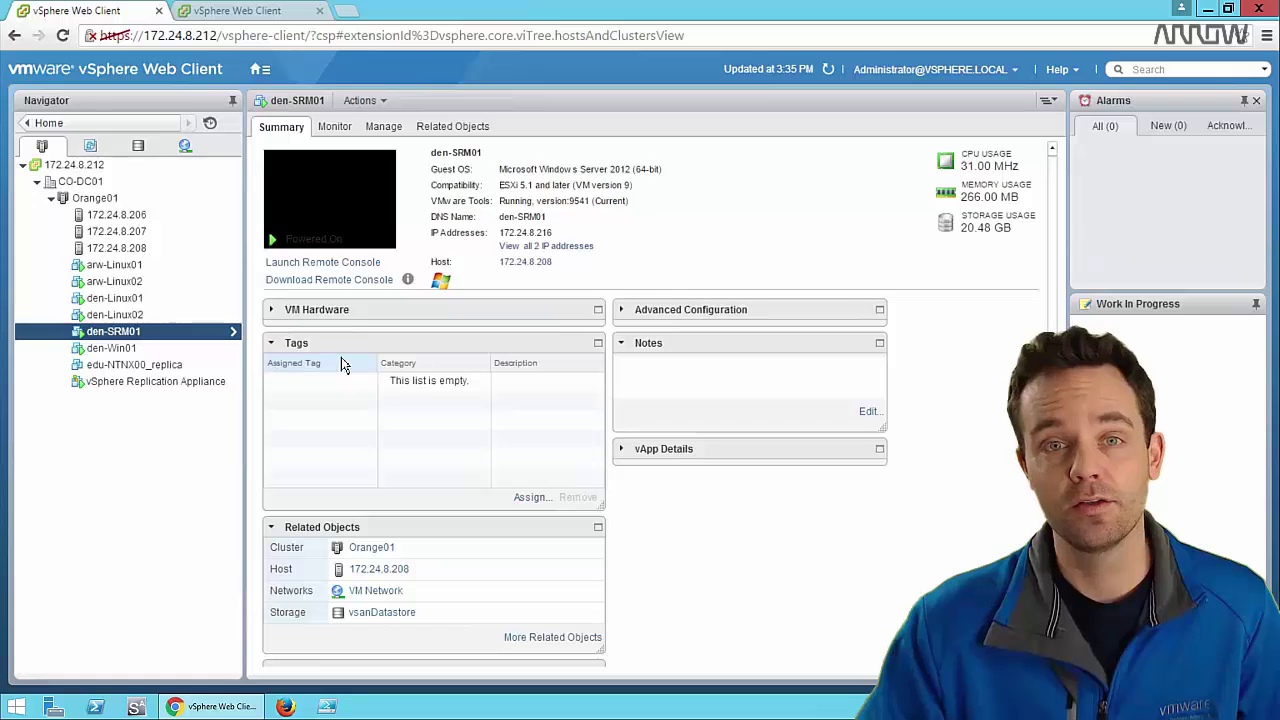
click(264, 72)
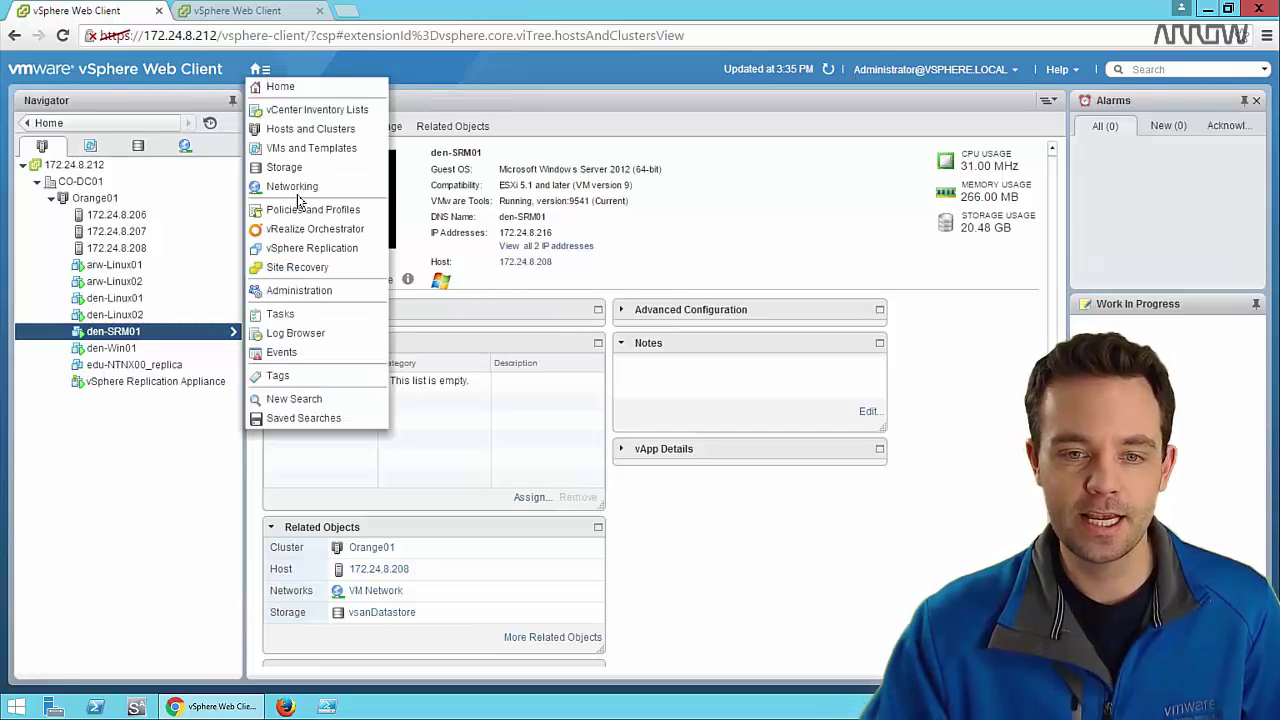
- Go to Site Recovery and list the recovery plans RecoveryPlan-FinApp and RecoveryPlan-BizApp
click(298, 268)
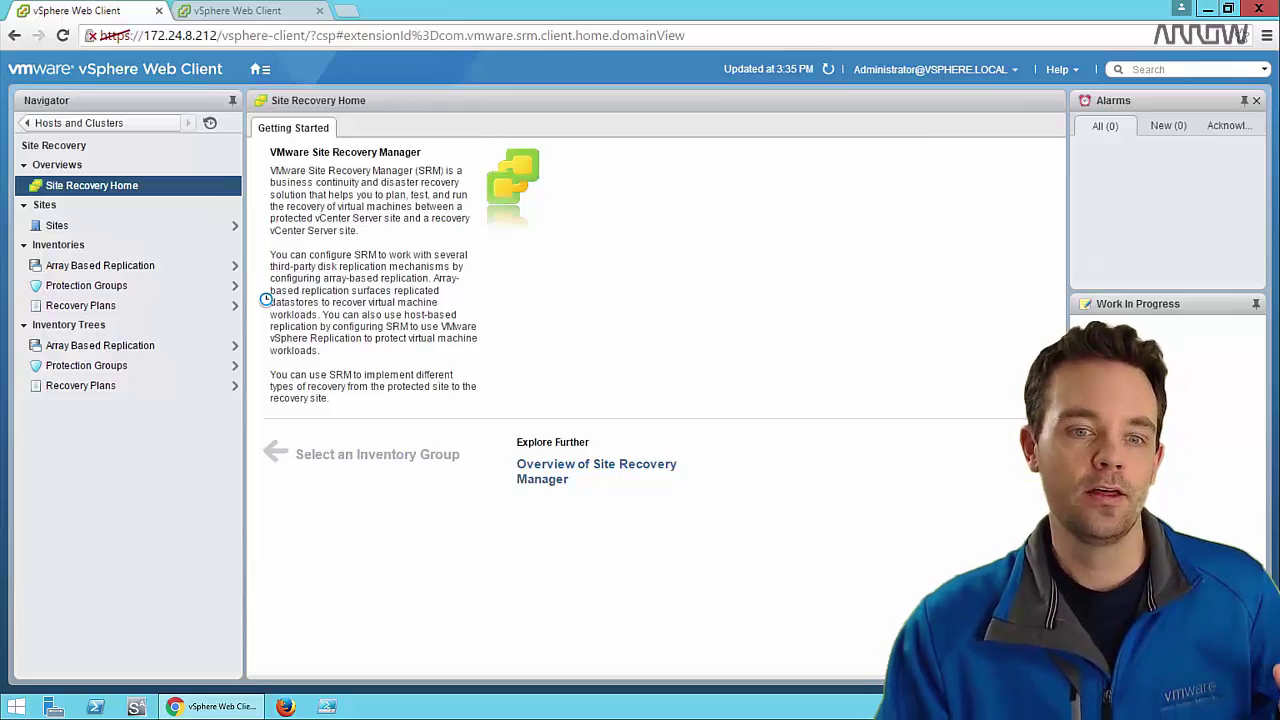
click(110, 307)
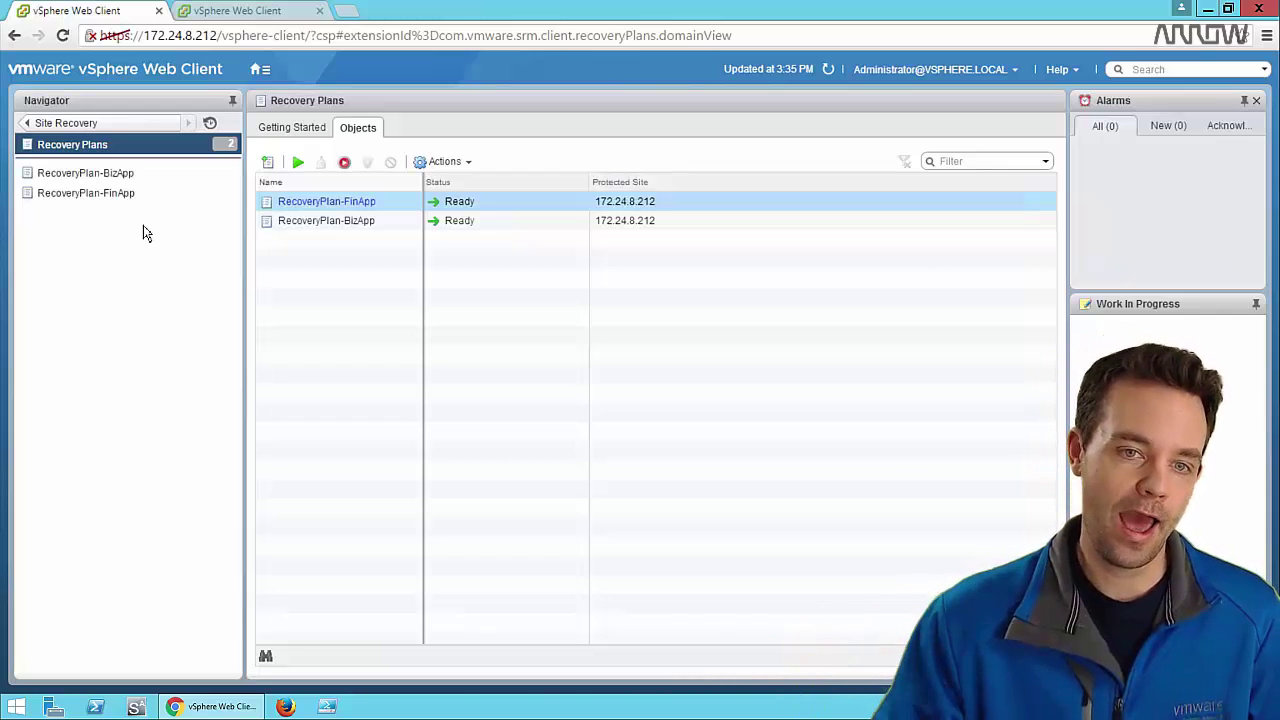
- Open RecoveryPlan-BizApp to view its ten test recovery steps
click(117, 175)
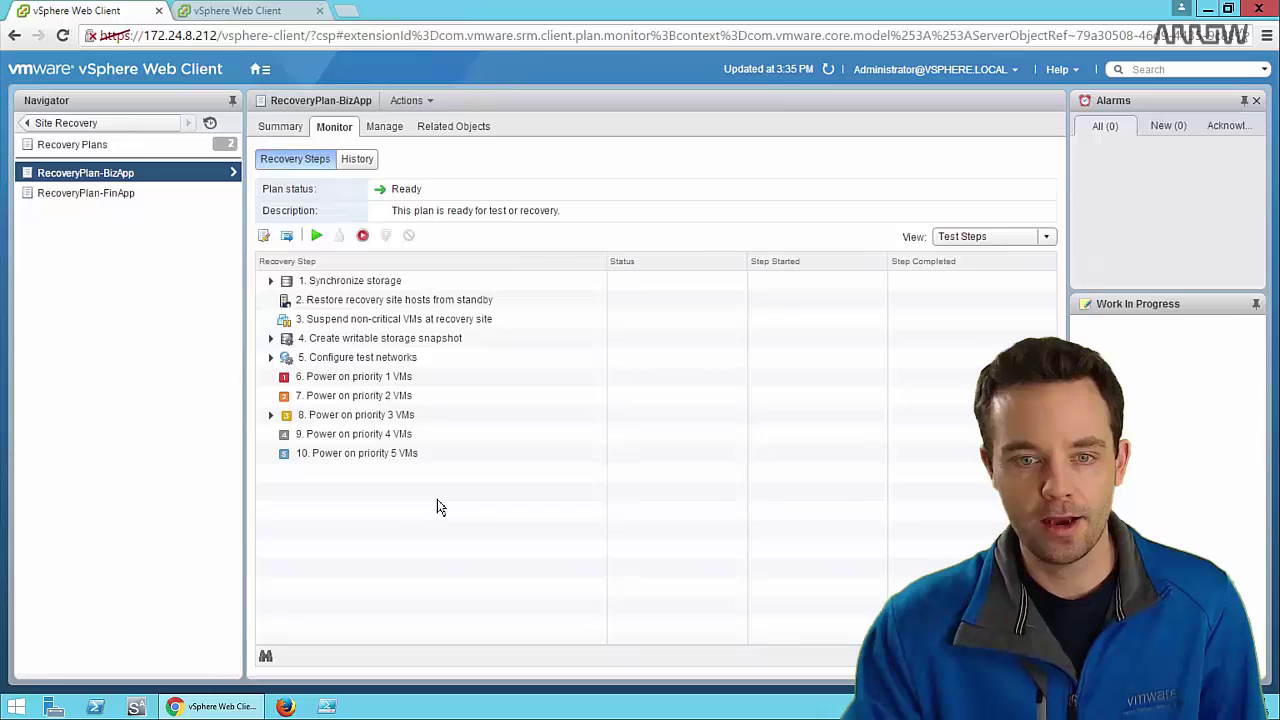
- Start the test wizard for RecoveryPlan-BizApp, which confirms one VM to recover
click(90, 193)
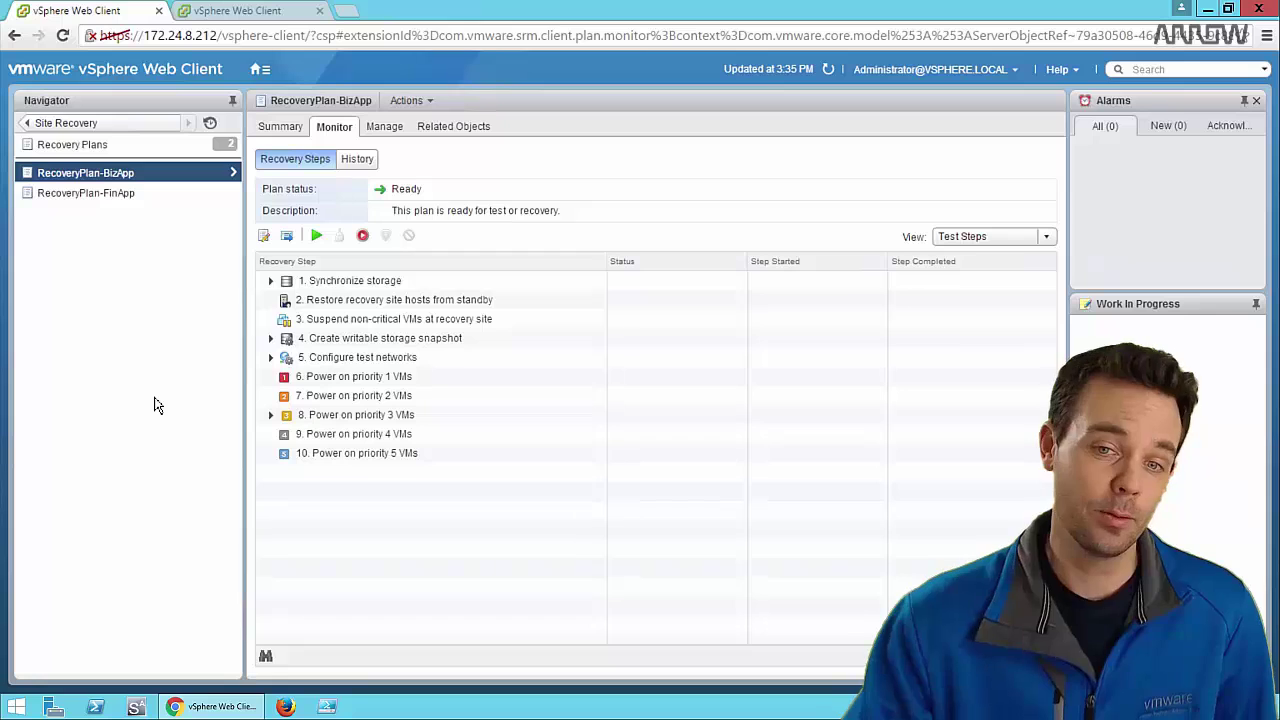
click(317, 238)
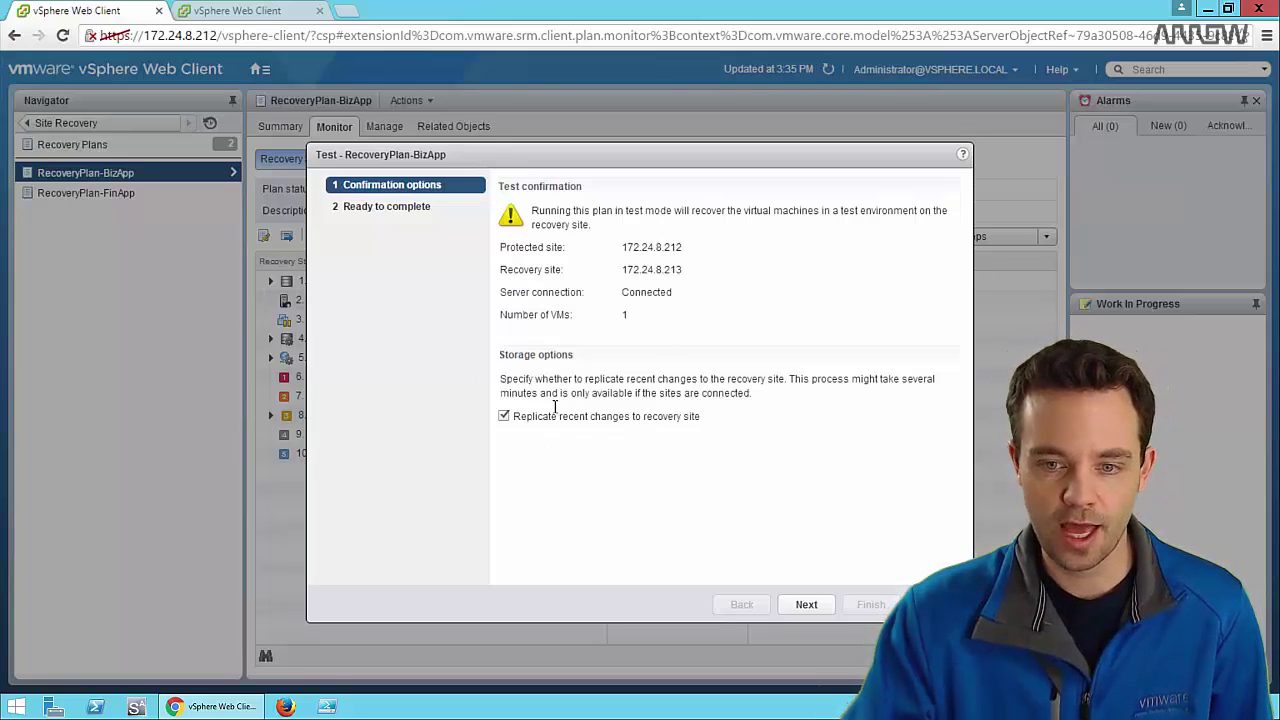
- Launch the RecoveryPlan-BizApp test without replicating recent changes to the recovery site
click(505, 417)
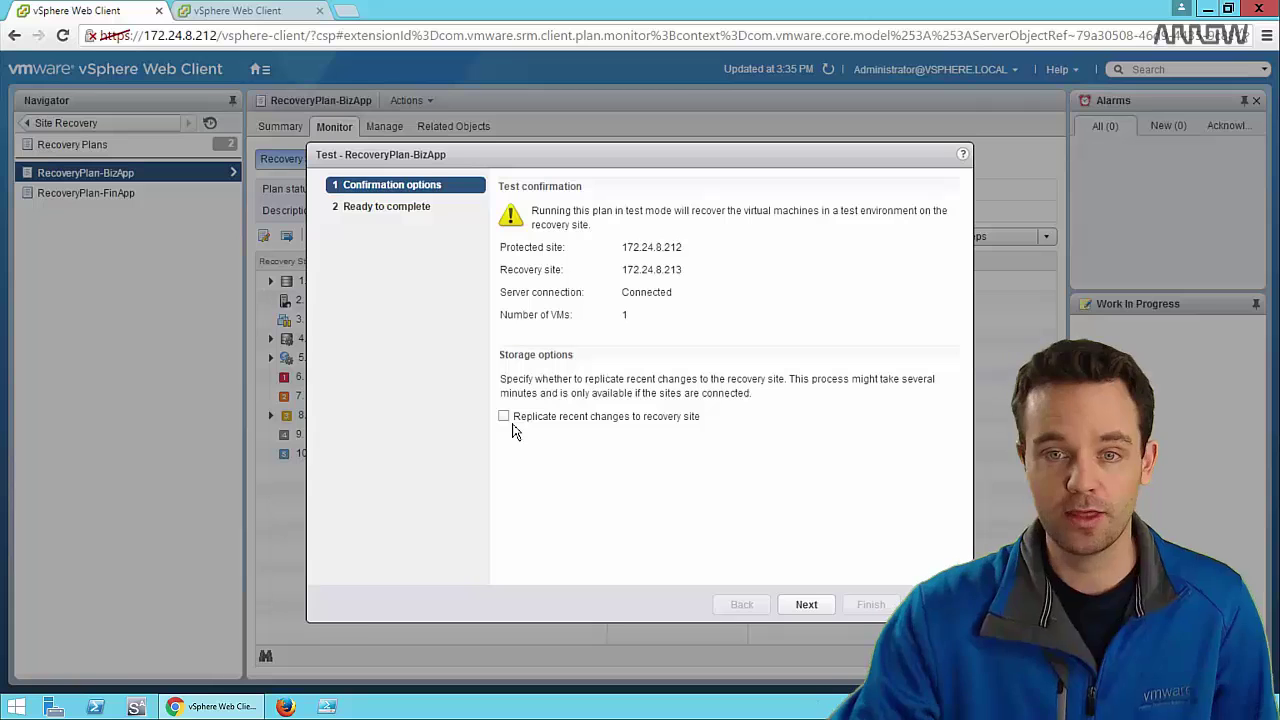
click(806, 605)
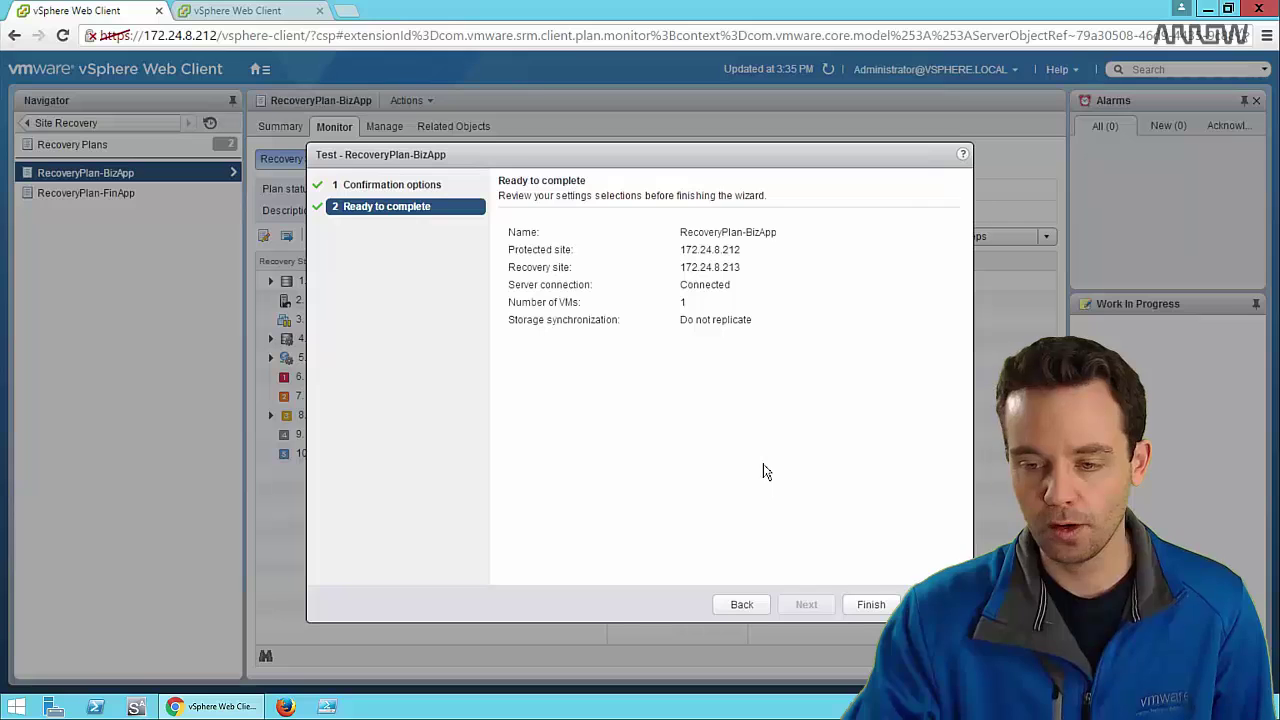
click(866, 604)
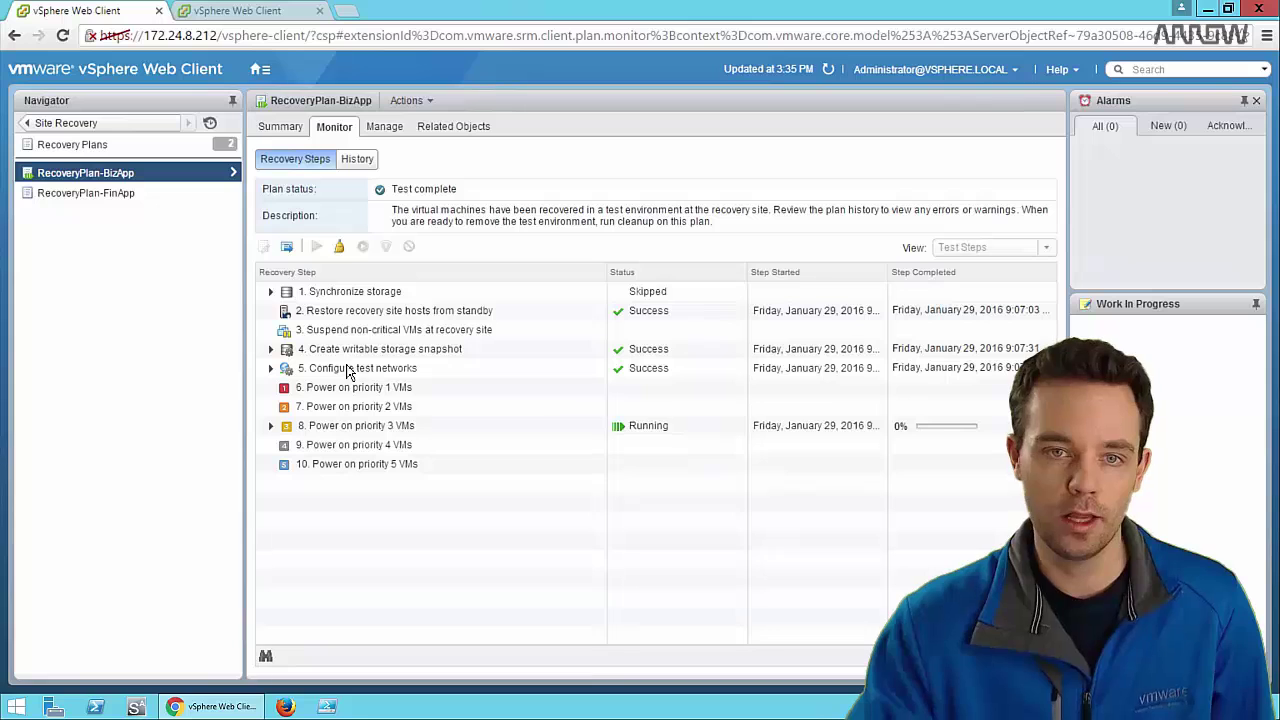
- Sign in to the recovery site's vCenter 172.24.8.213 with the administrator user name and password
click(233, 14)
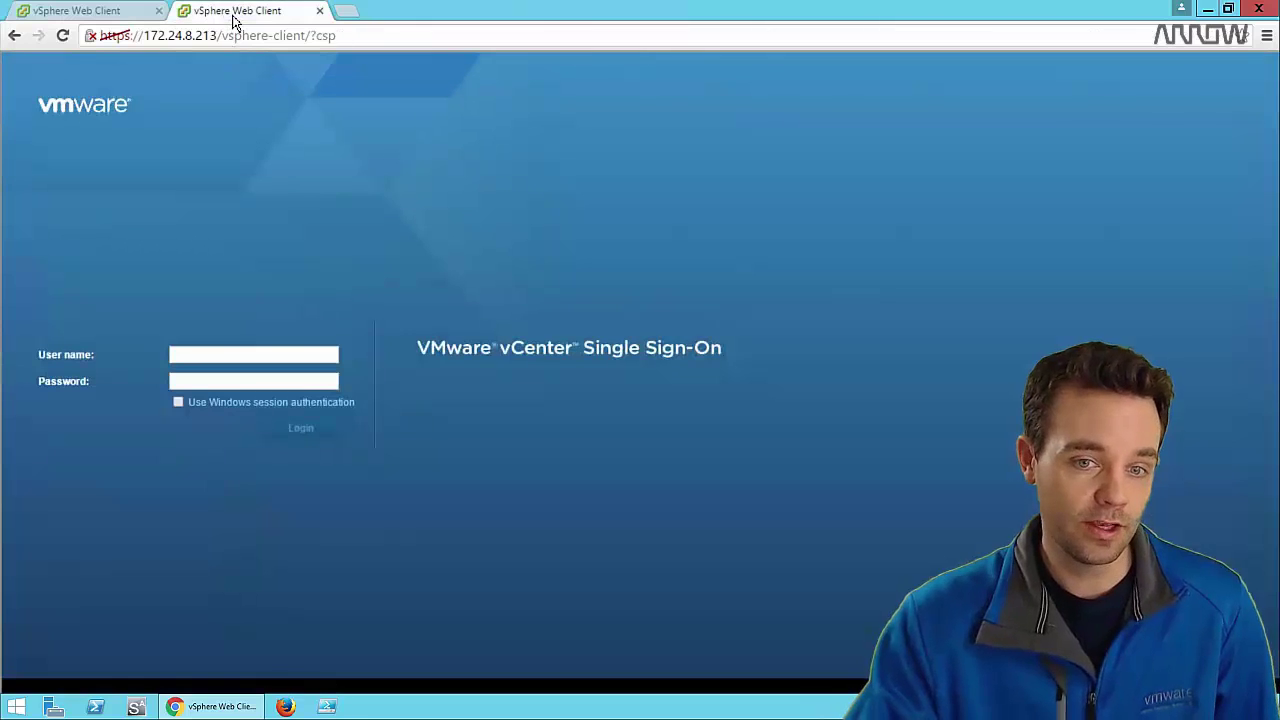
click(267, 353)
text(administrator@vsphere.local)
key(Tab)
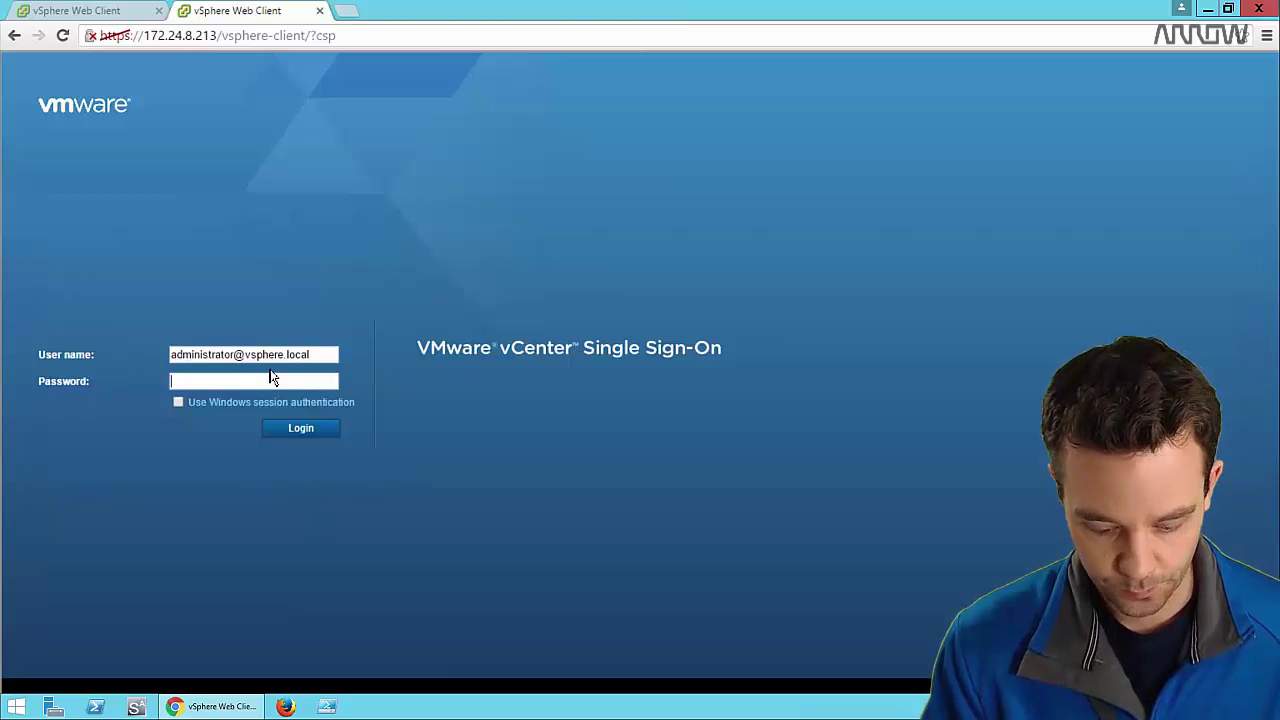
text(•••••••••)
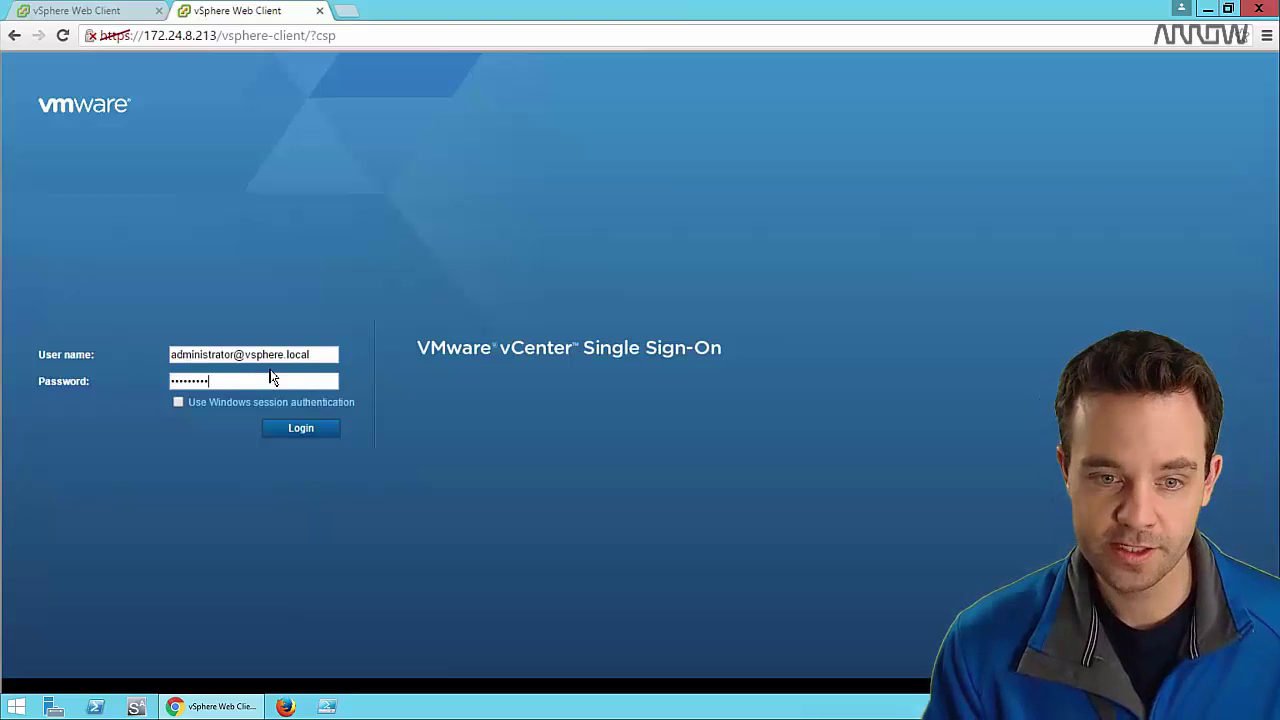
key(Return)
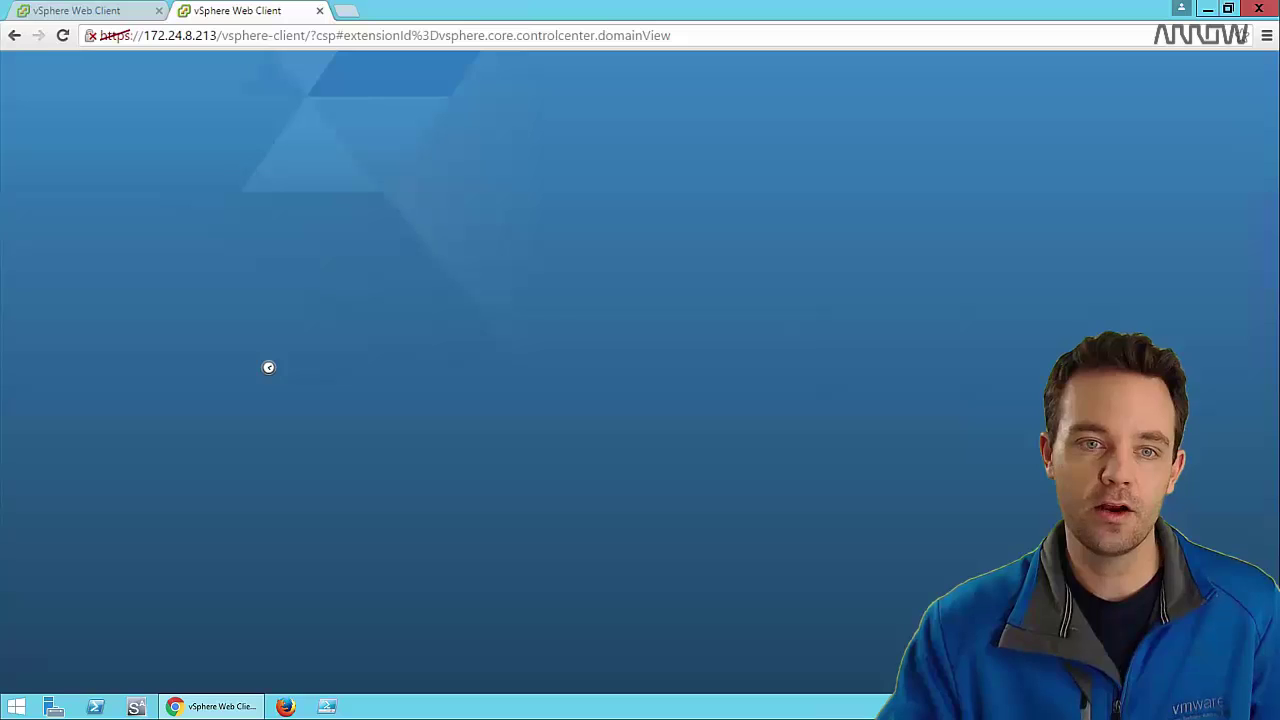
- On the protected site's client, open den-Linux01's summary in Hosts and Clusters
click(122, 14)
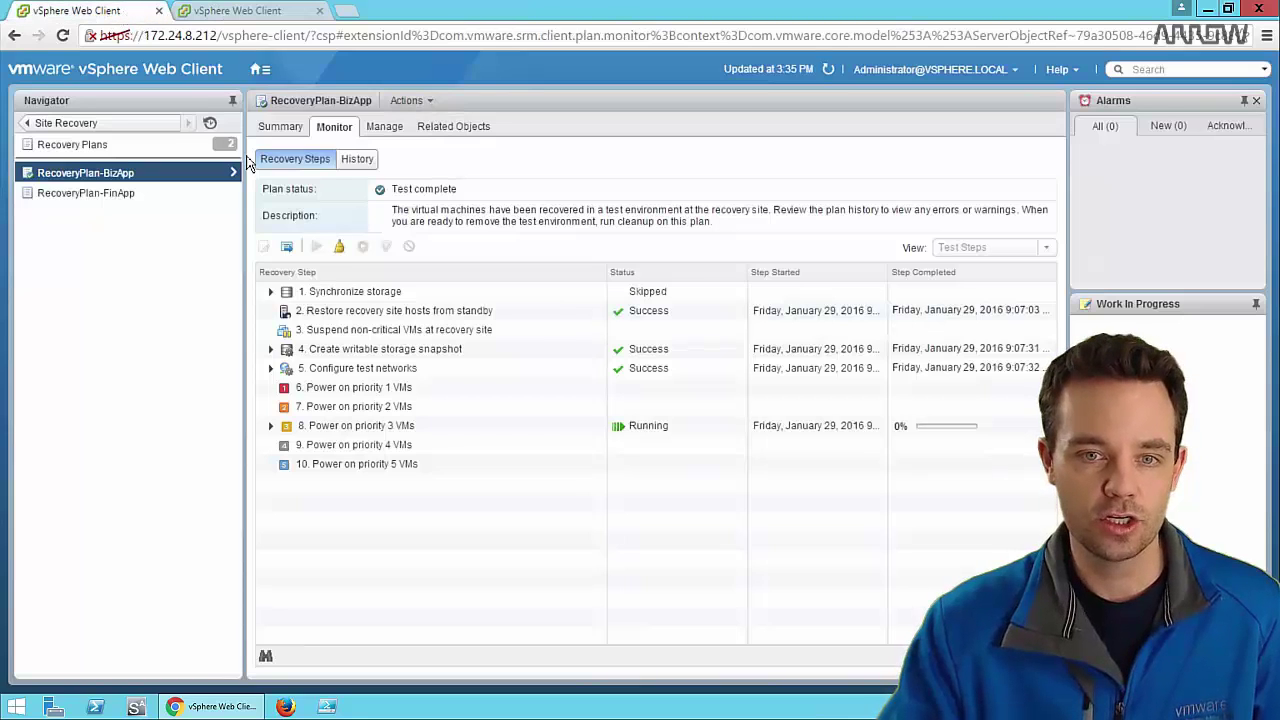
click(257, 71)
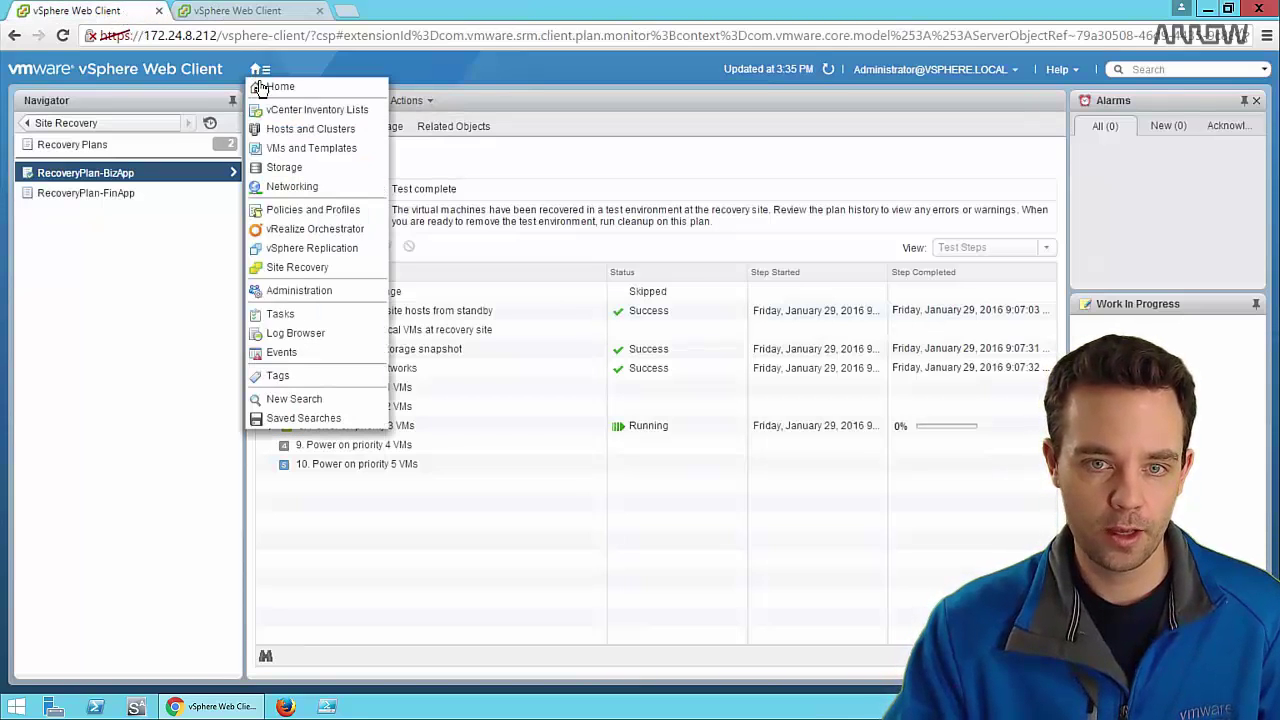
click(285, 134)
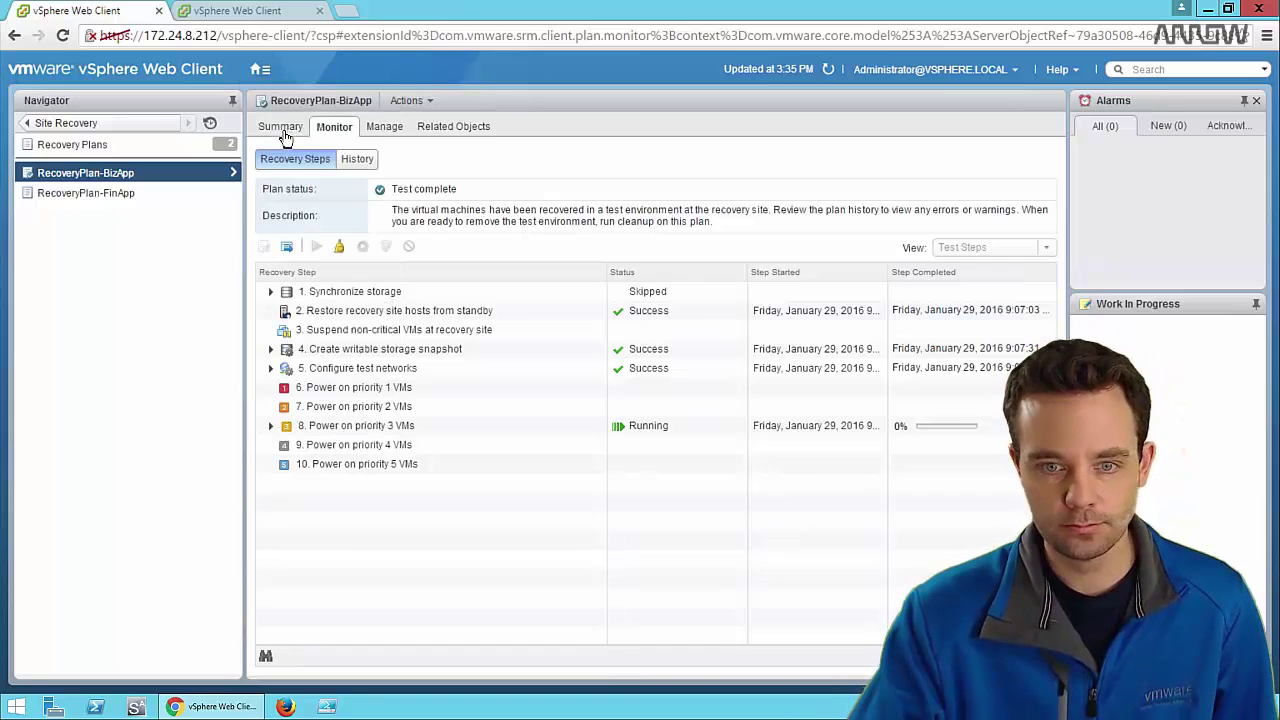
click(285, 134)
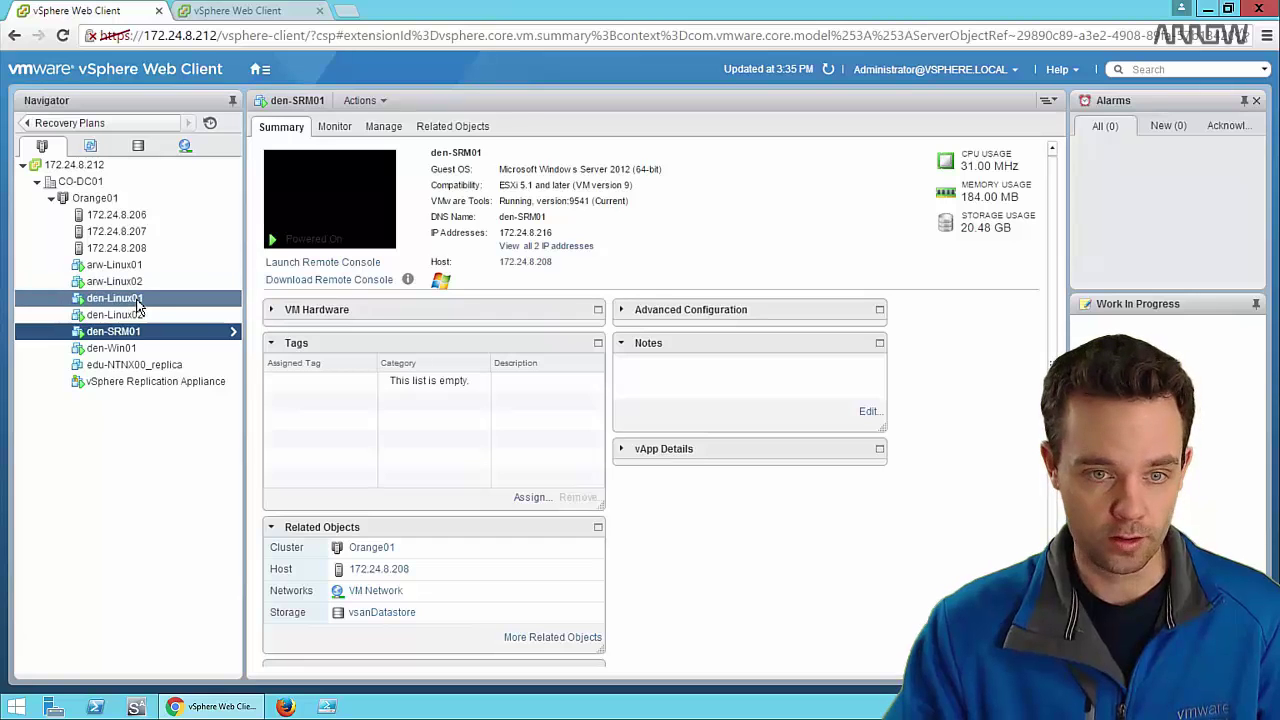
click(141, 299)
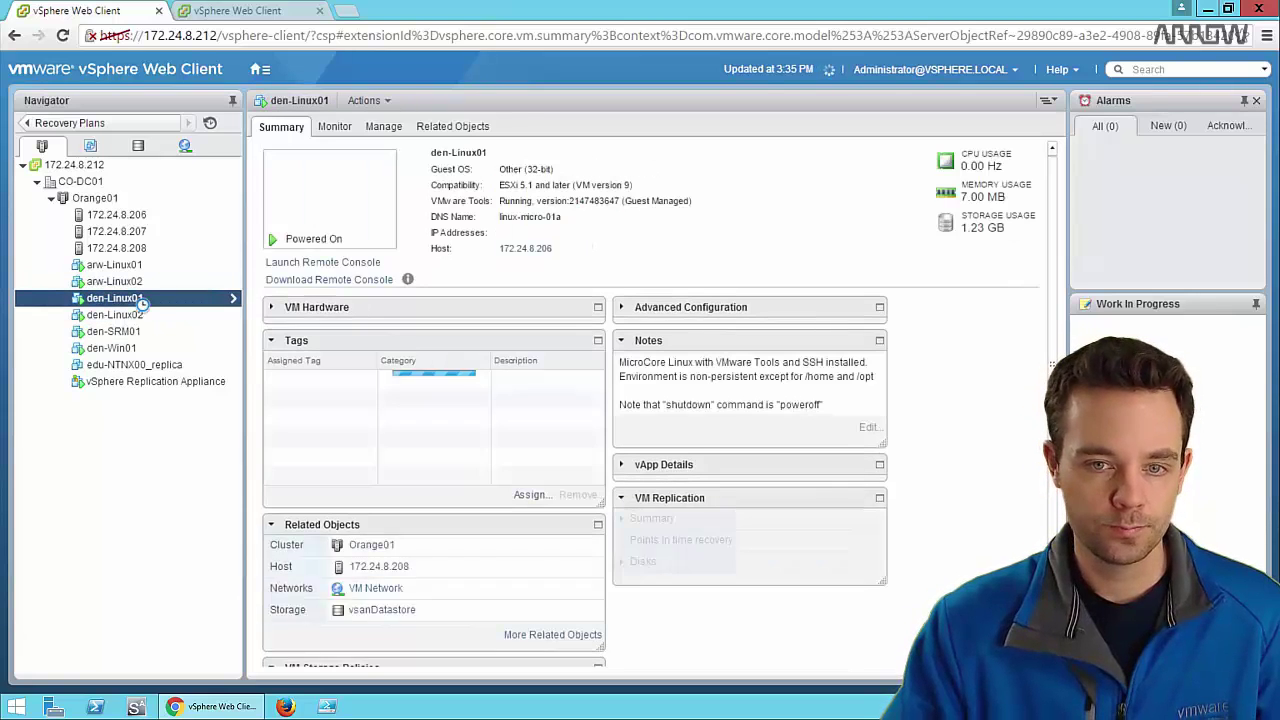
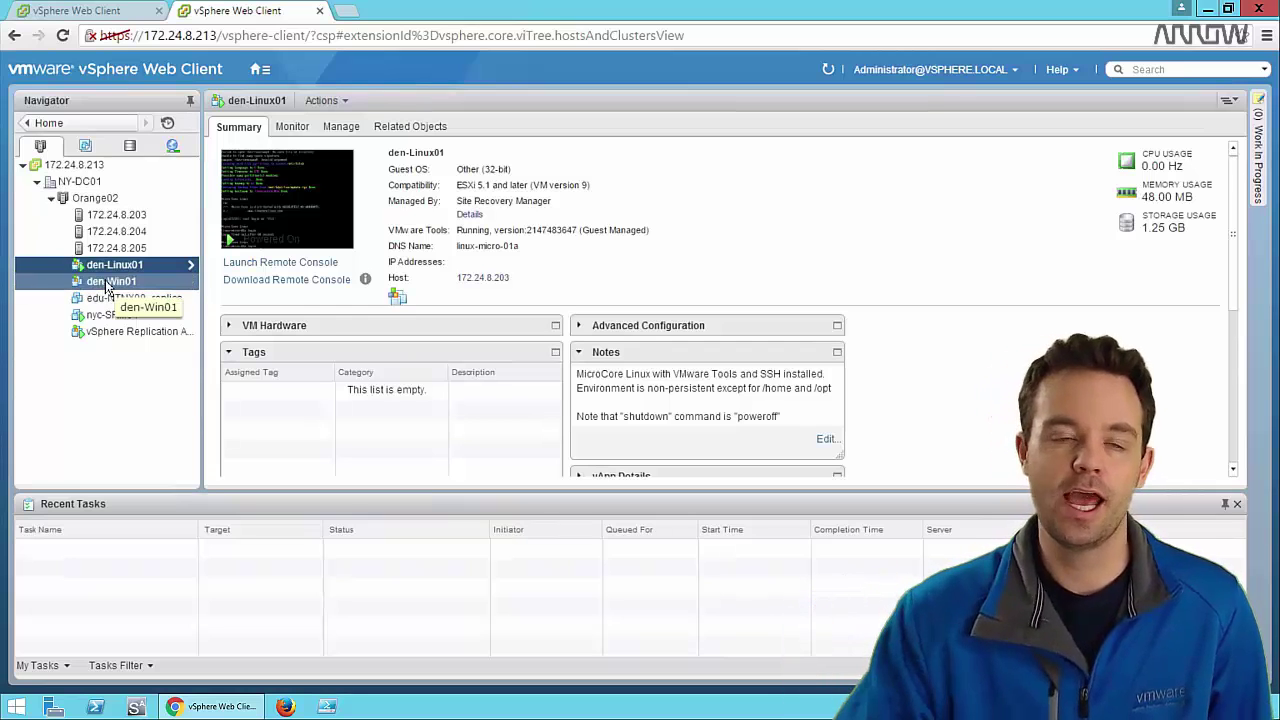
- Bring den-Linux01's remote console into view in VMware Player, discarding the blank vmrc tab
click(290, 265)
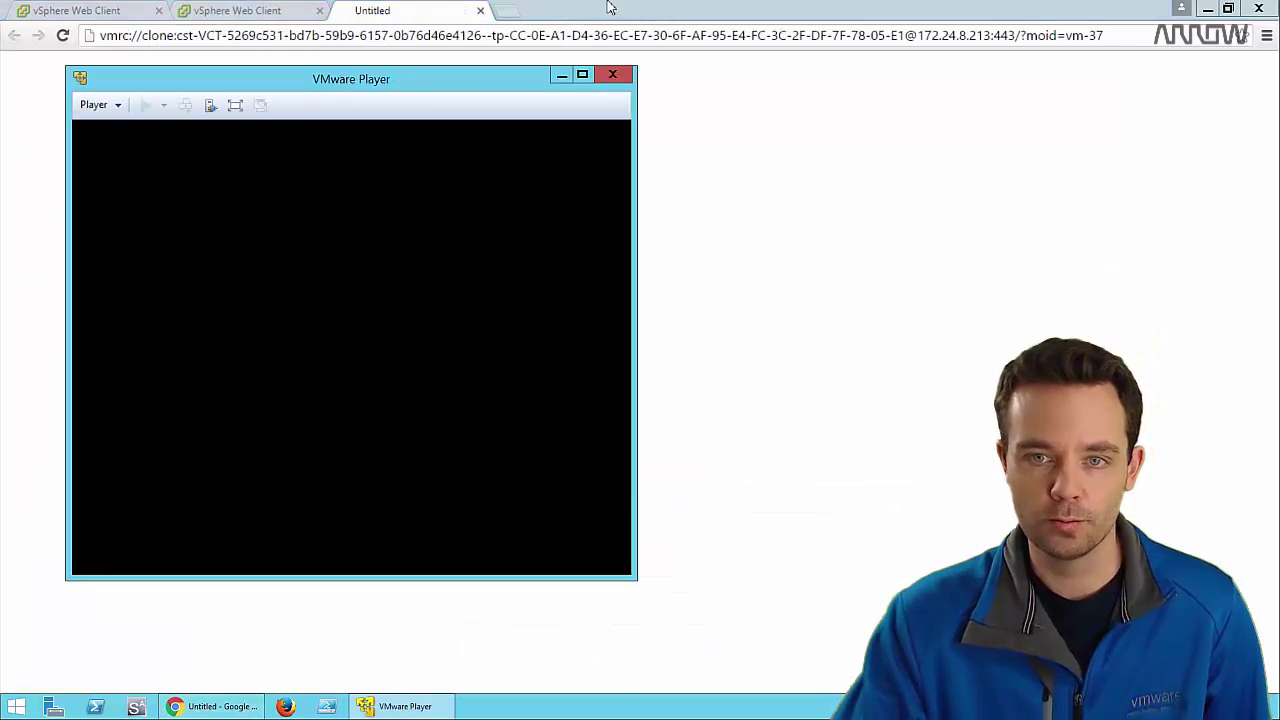
click(480, 10)
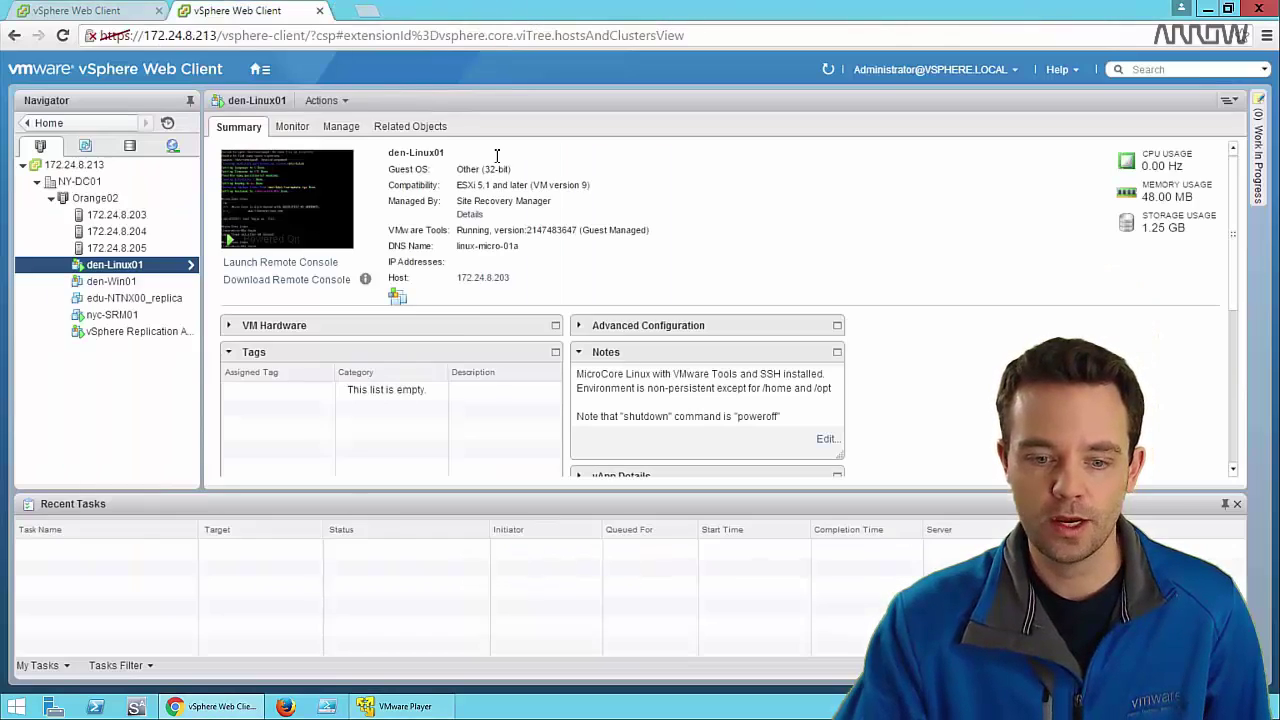
click(437, 714)
drag(423, 91, 619, 107)
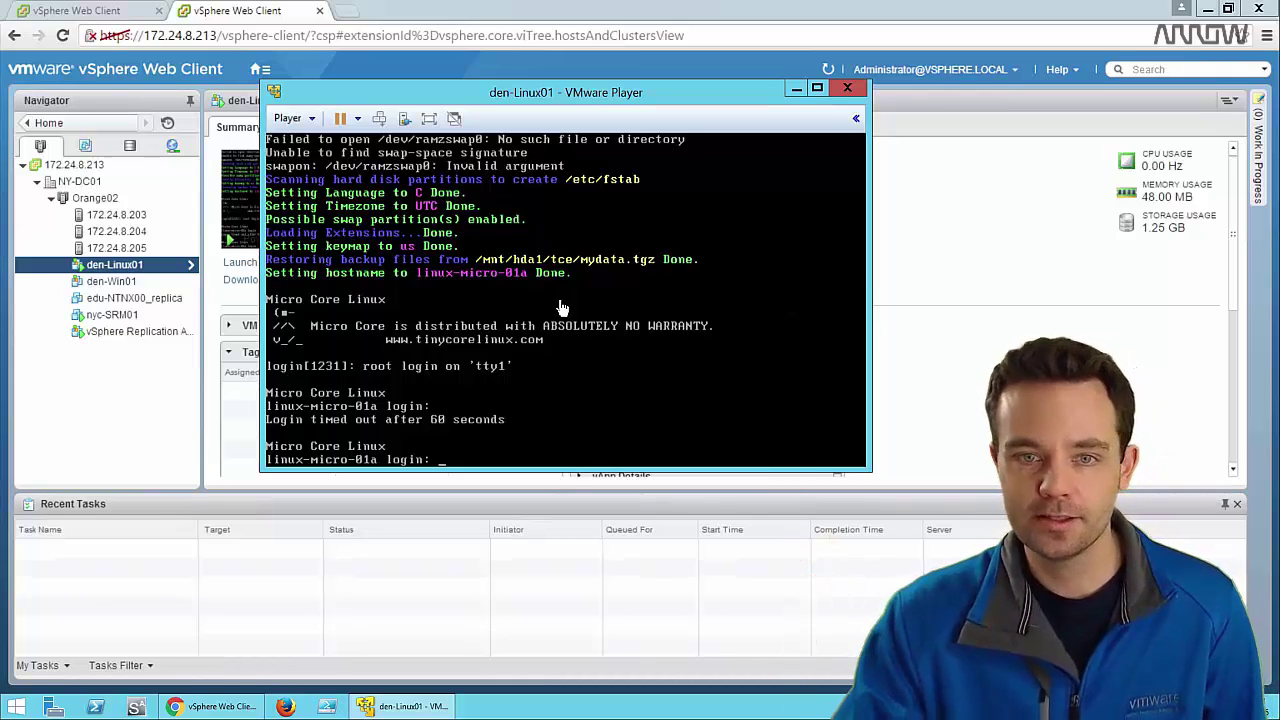
- On 172.24.8.212, navigate via Site Recovery to RecoveryPlan-BizApp's recovery steps showing Test complete
click(128, 16)
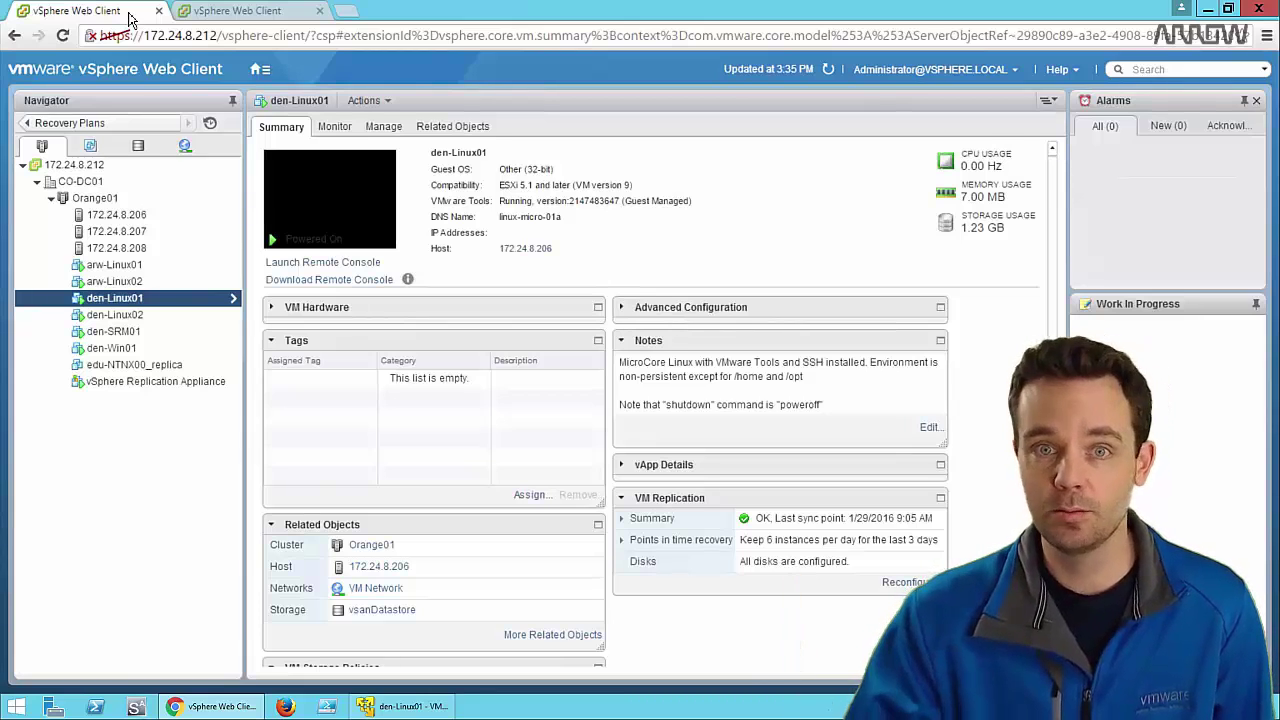
click(260, 69)
click(310, 270)
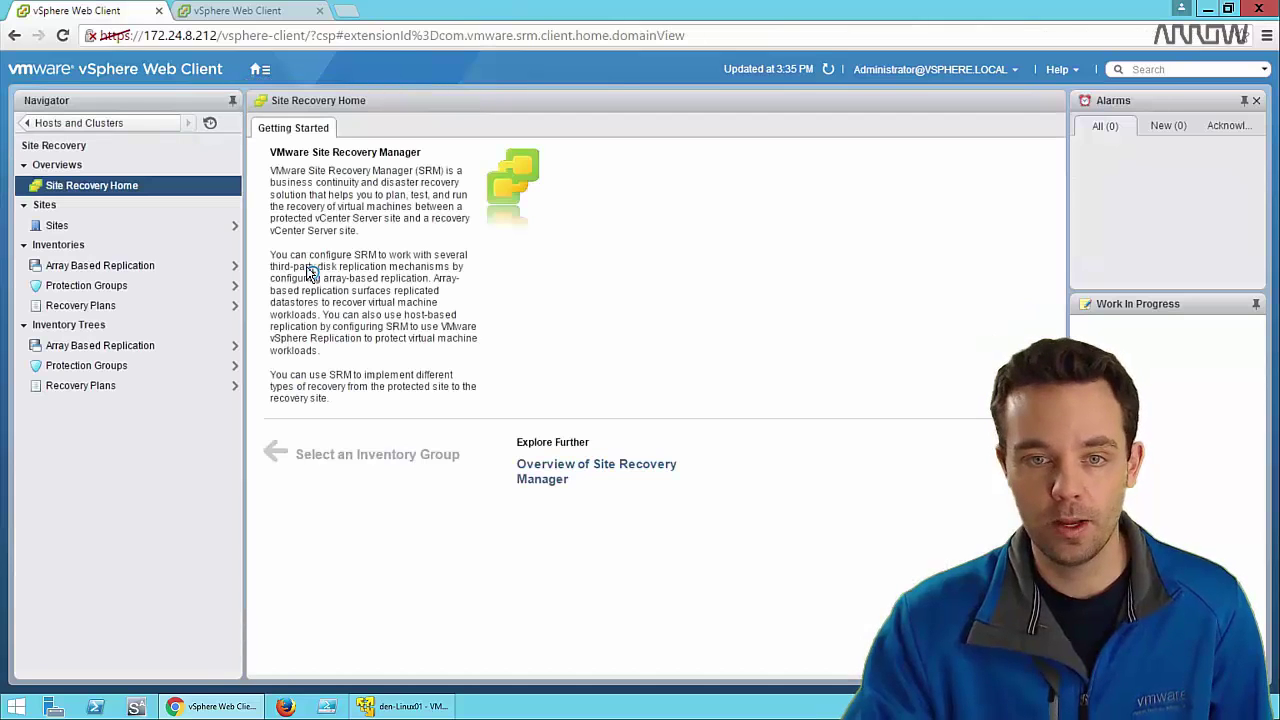
click(86, 307)
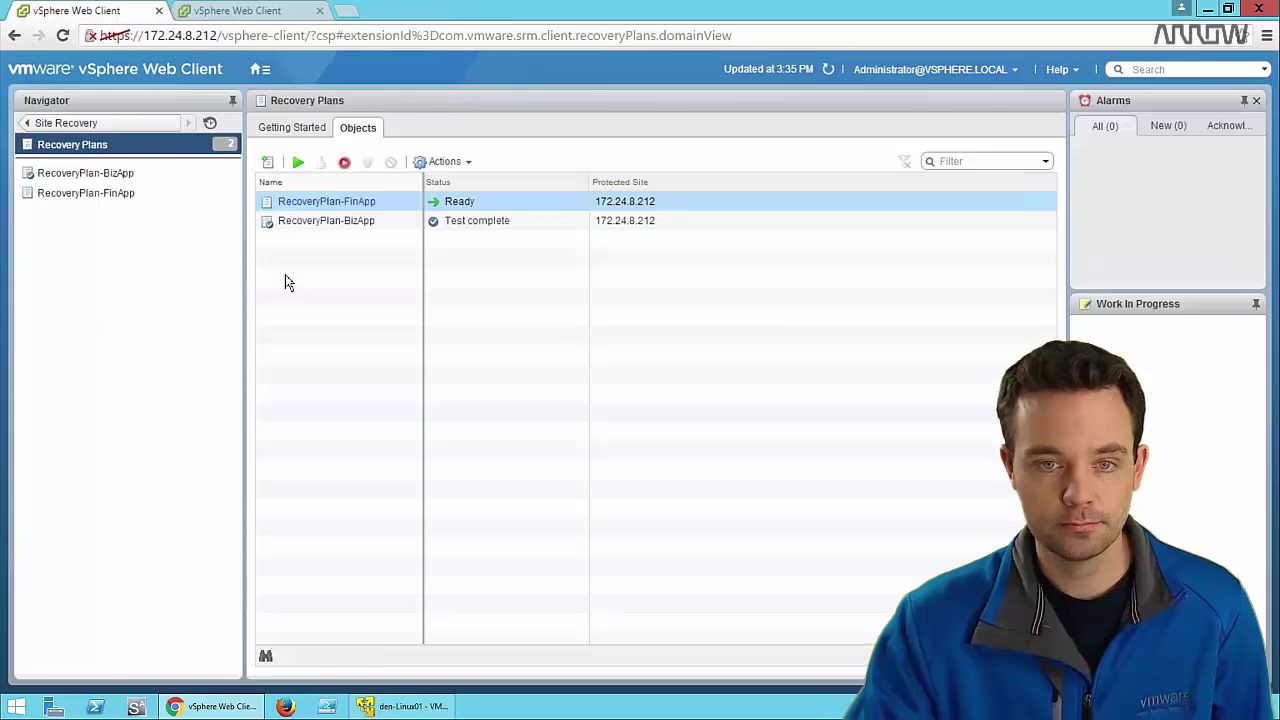
click(122, 174)
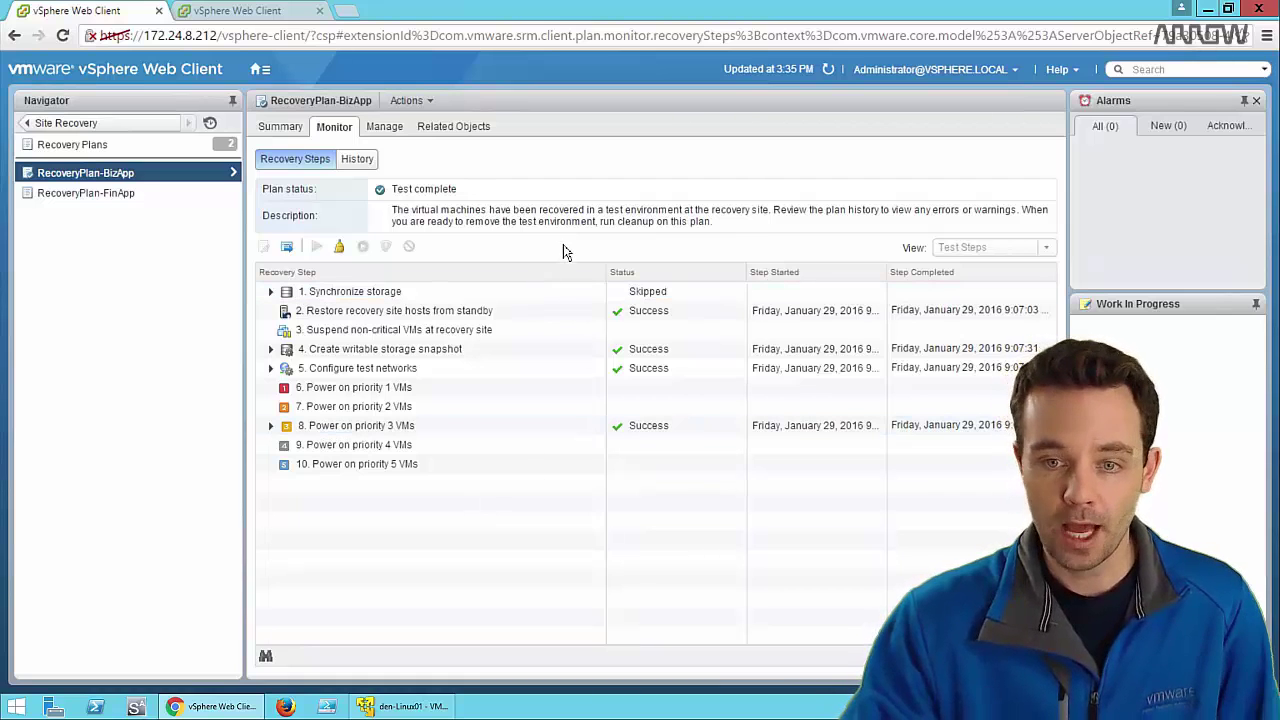
- Run the cleanup of RecoveryPlan-BizApp's test so the plan returns to Ready
click(340, 250)
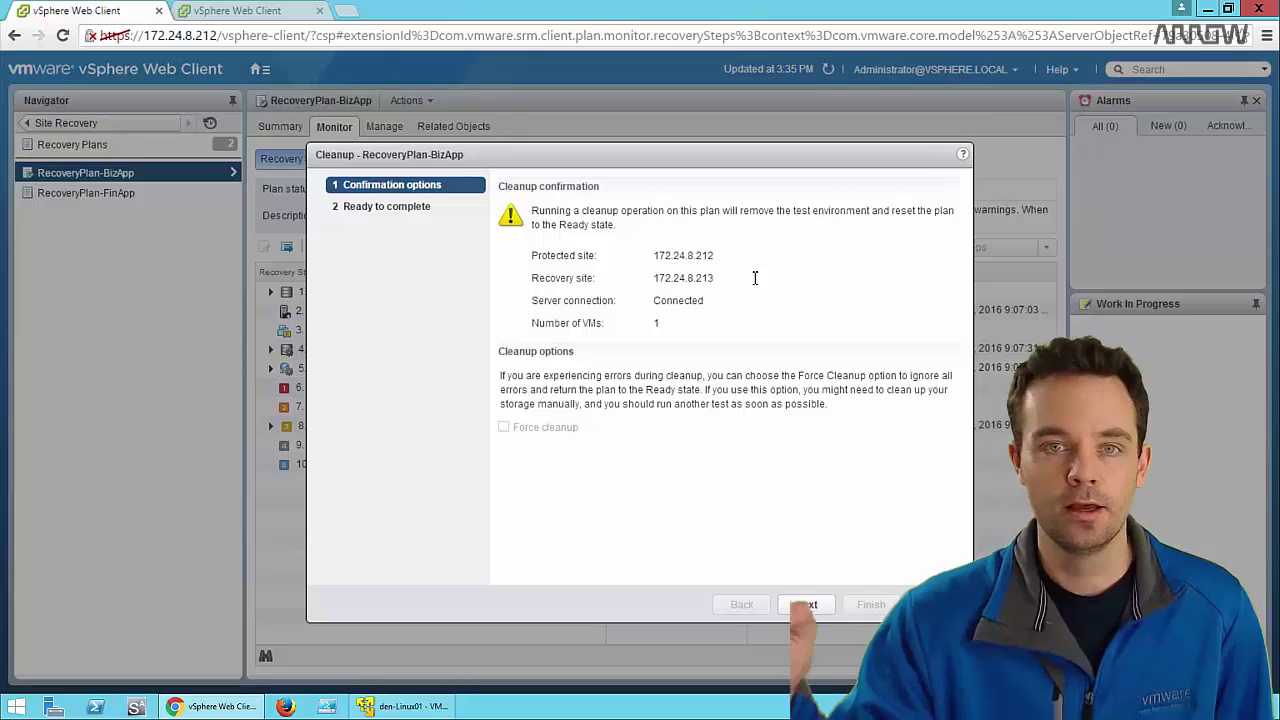
click(833, 612)
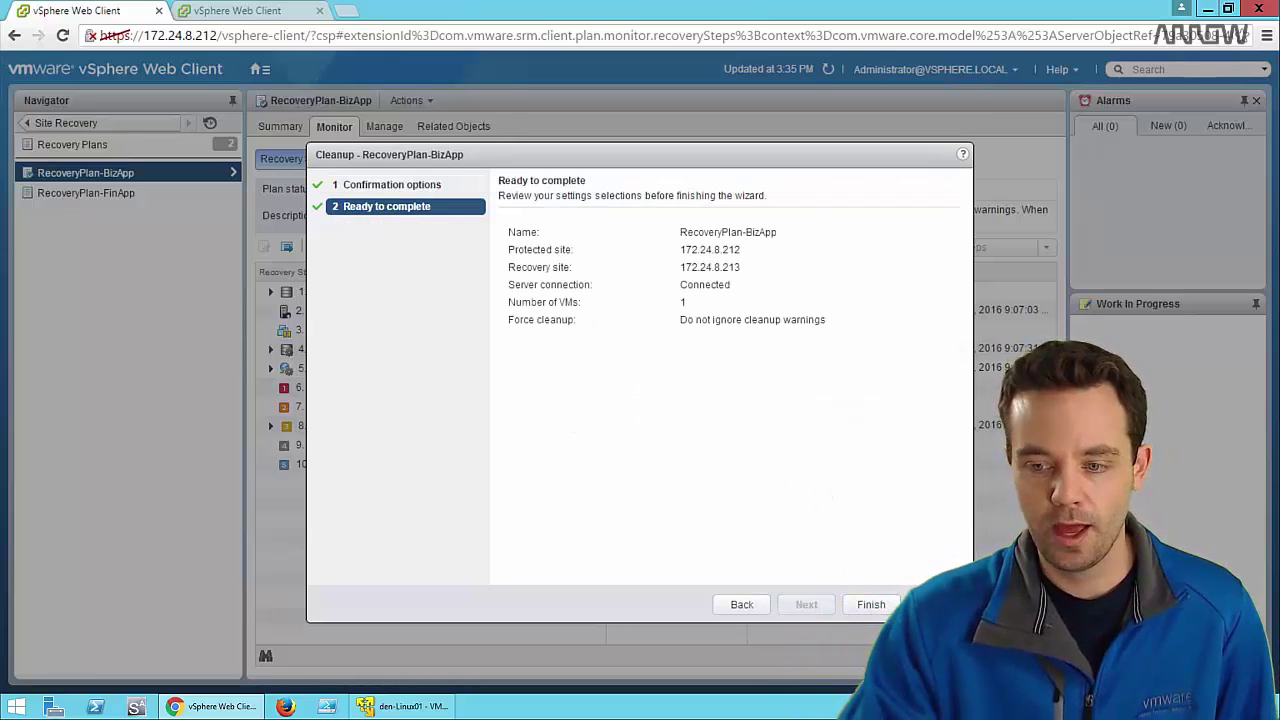
click(886, 610)
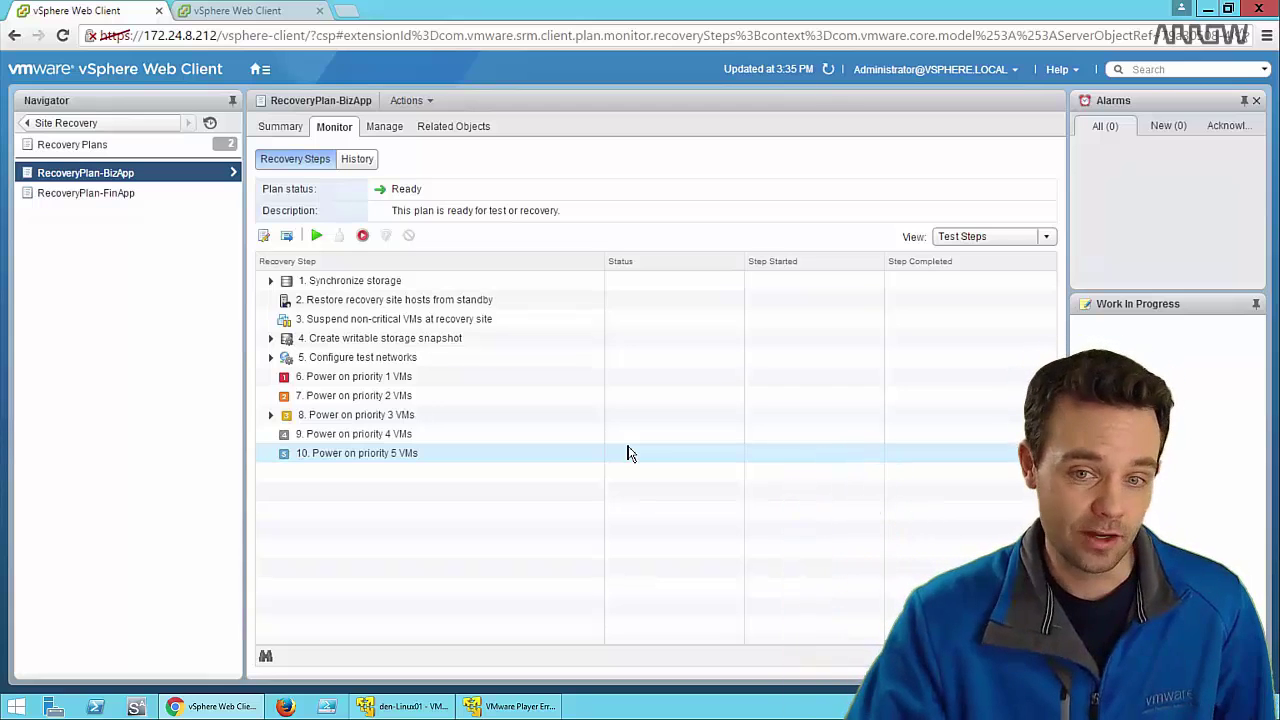
- Switch the View dropdown to Recovery Steps to list all 14 steps
click(1045, 245)
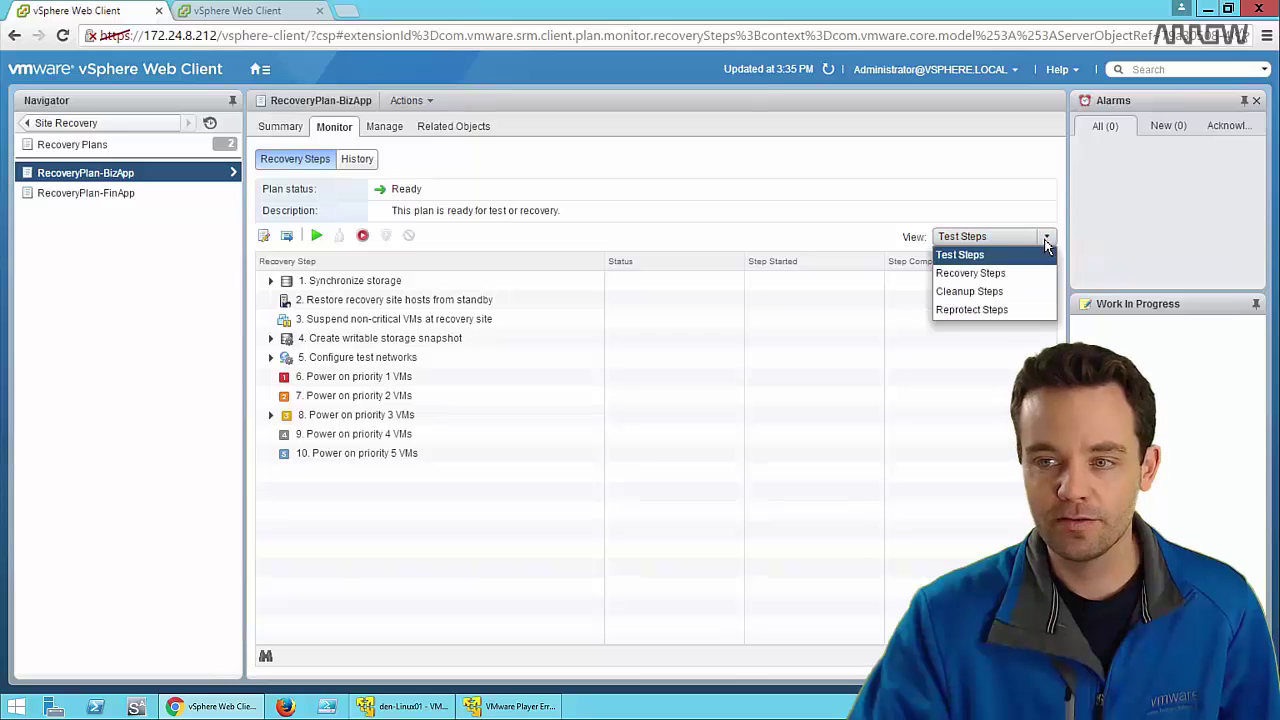
click(999, 273)
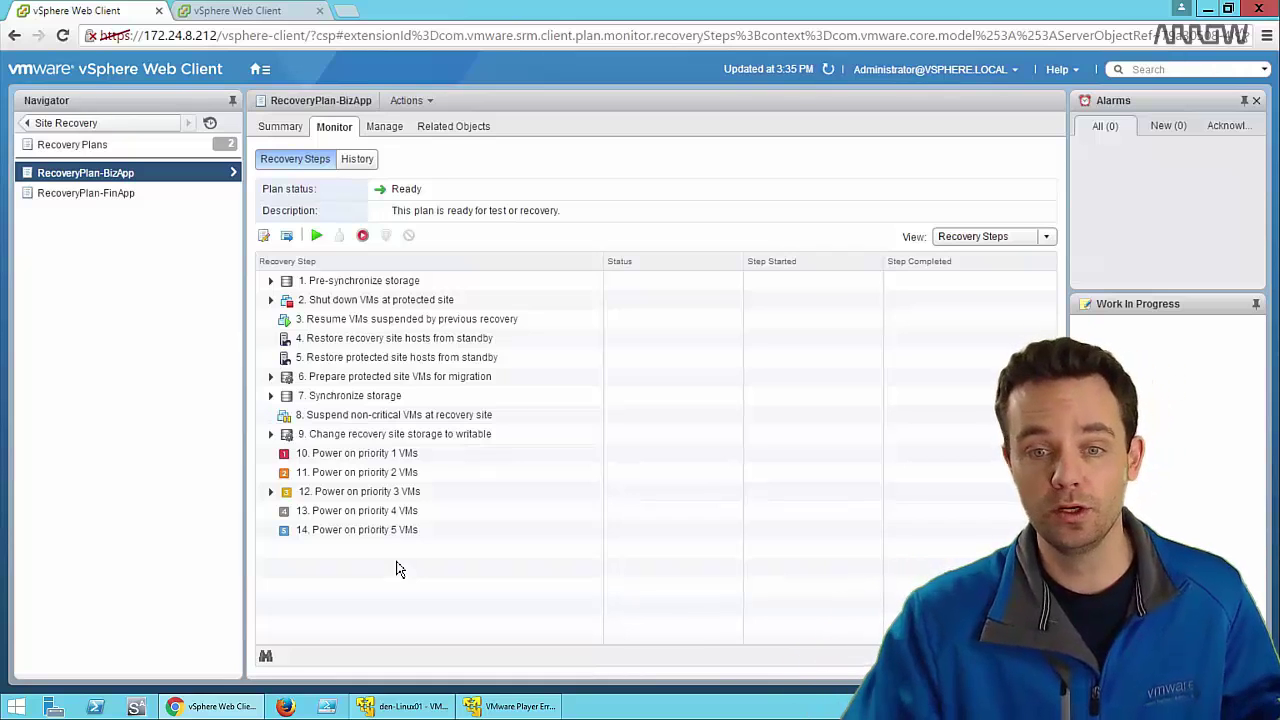
- Launch Run Recovery Plan, accept the permanent-change warning, and keep Planned migration as the recovery type
click(364, 238)
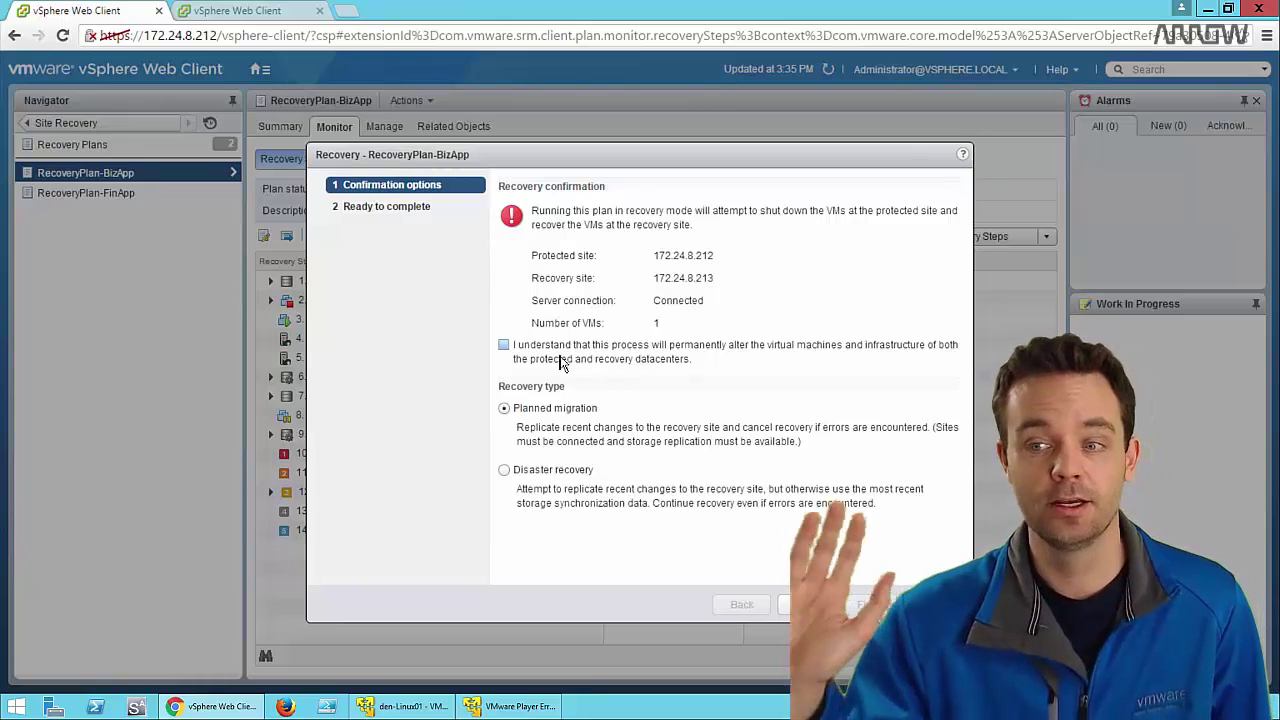
click(505, 346)
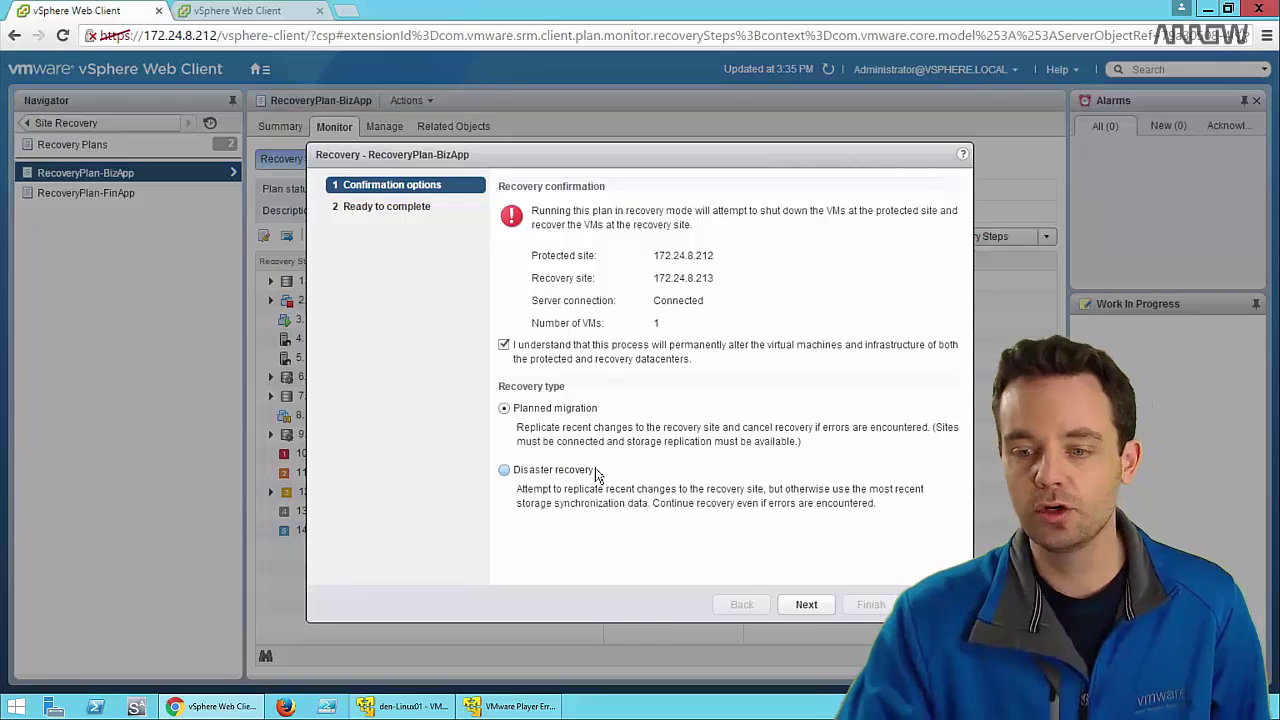
click(806, 605)
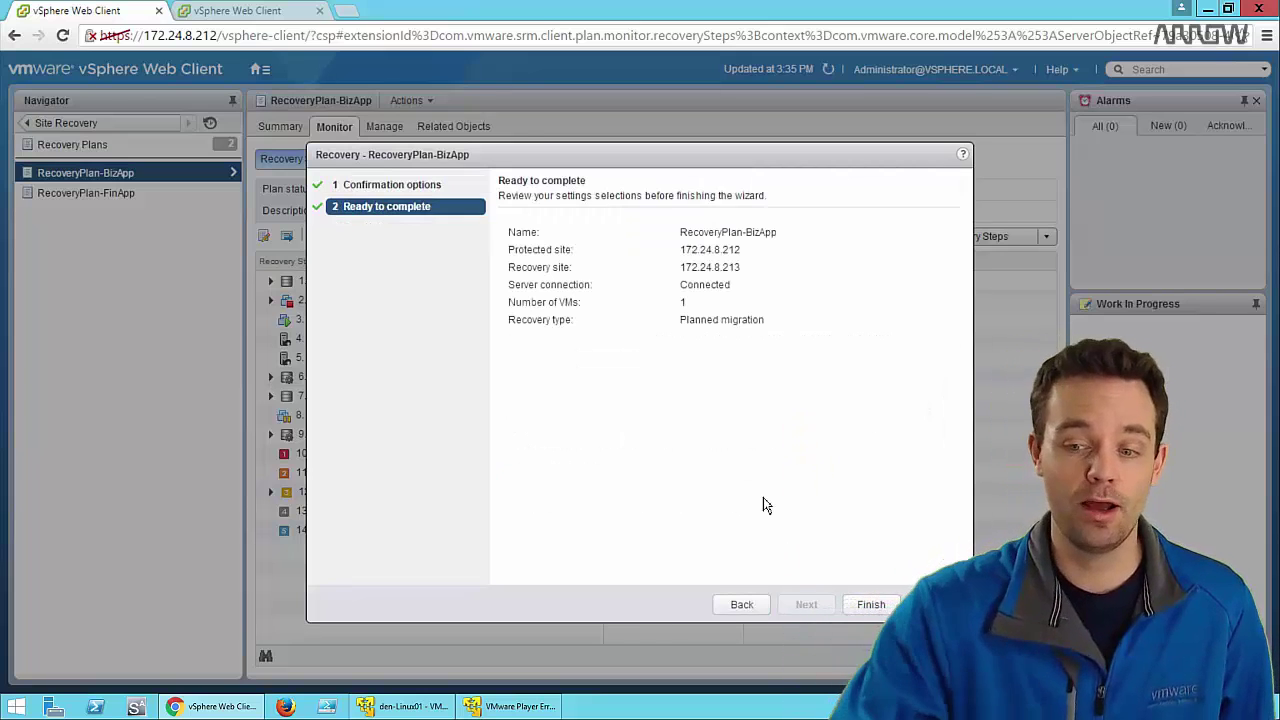
- Finish the wizard to run RecoveryPlan-BizApp's planned migration
click(866, 608)
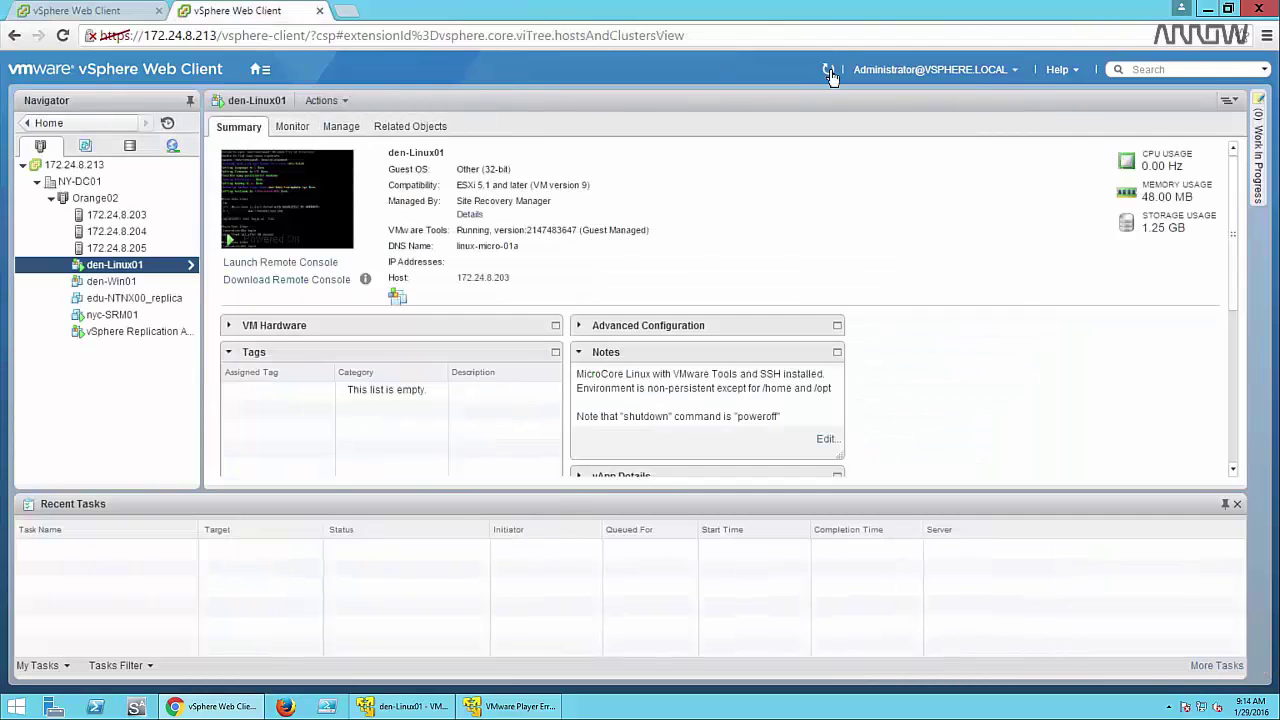
- Launch the recovered den-Linux01's remote console and position the VMware Player window
click(795, 92)
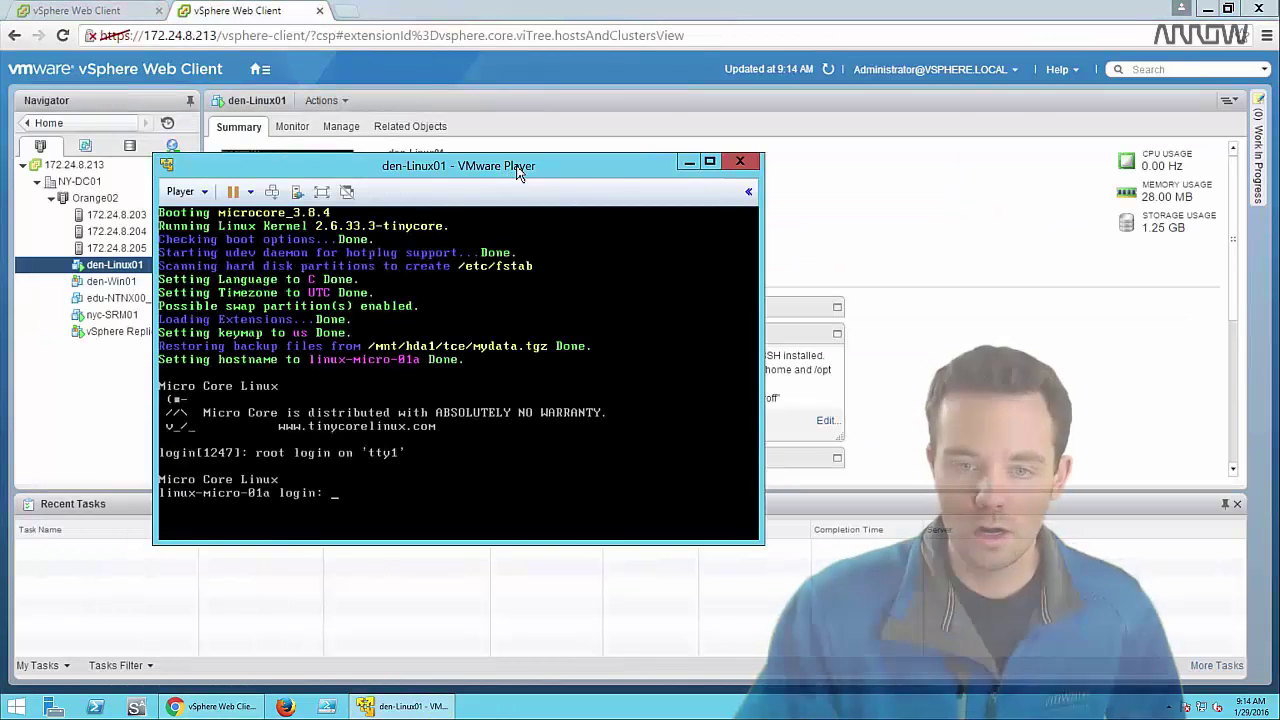
drag(518, 173, 672, 118)
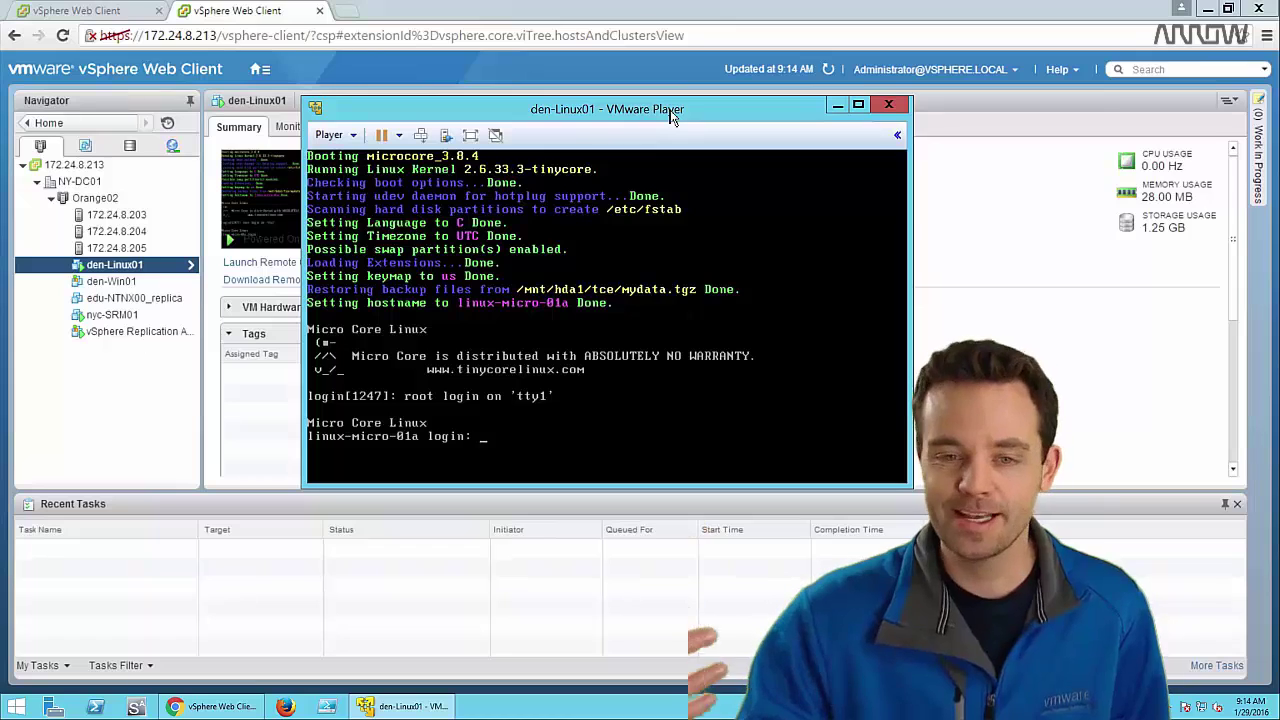